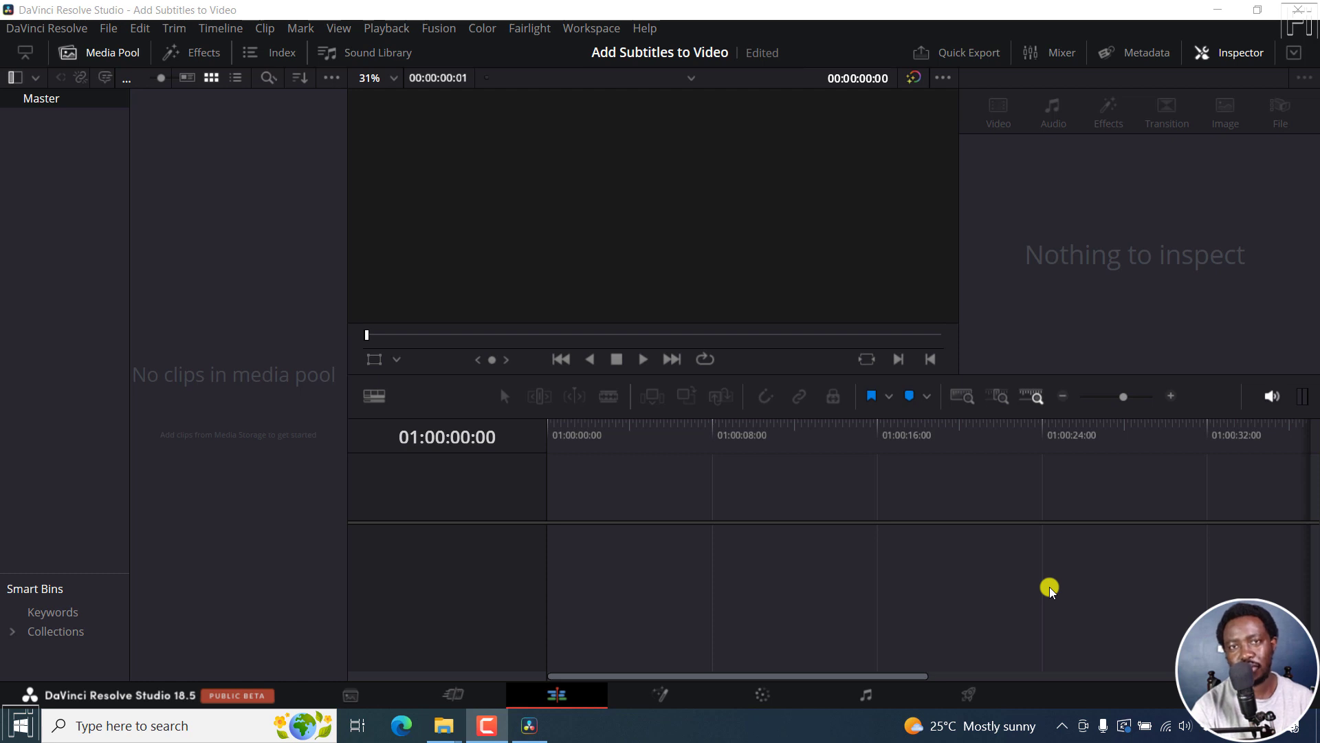
# Step: Import the video clip into the Media Pool and match the project frame rate to it
pyautogui.moveTo(445, 726)
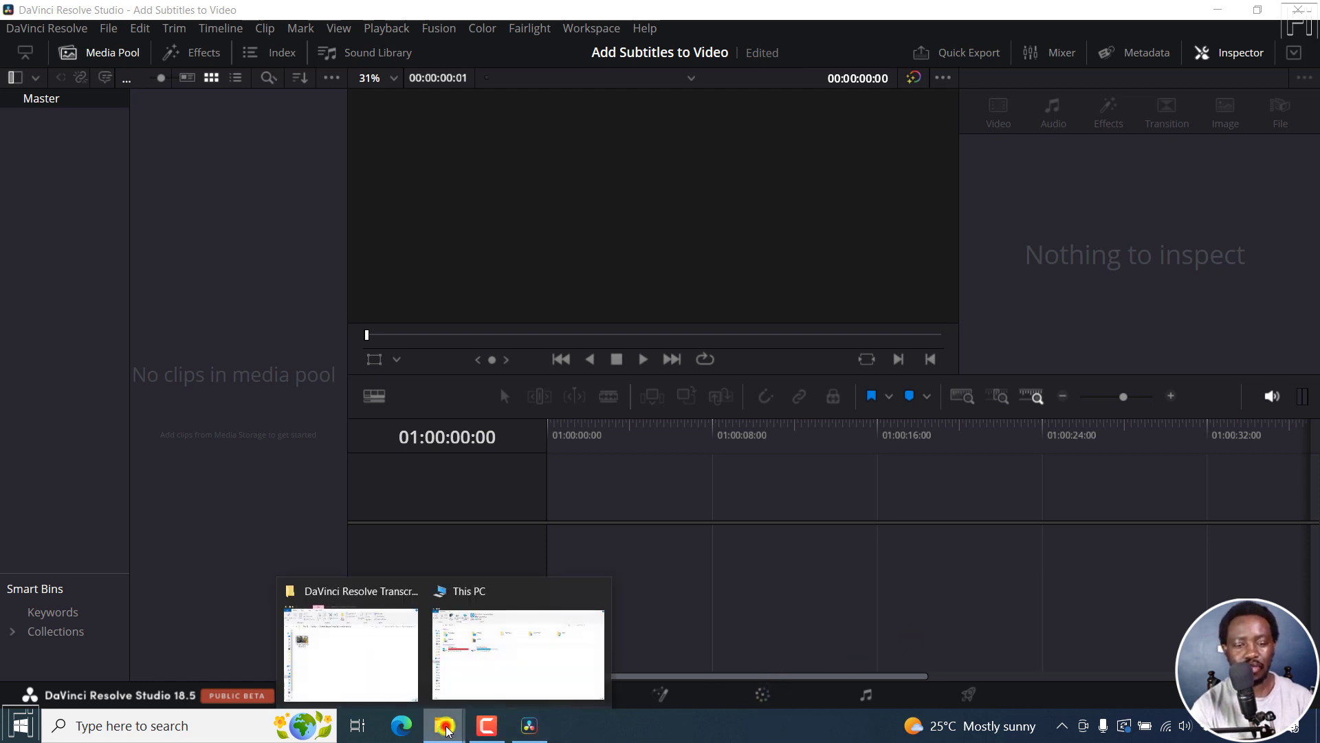
pyautogui.click(411, 677)
pyautogui.moveTo(449, 278); pyautogui.dragTo(210, 229)
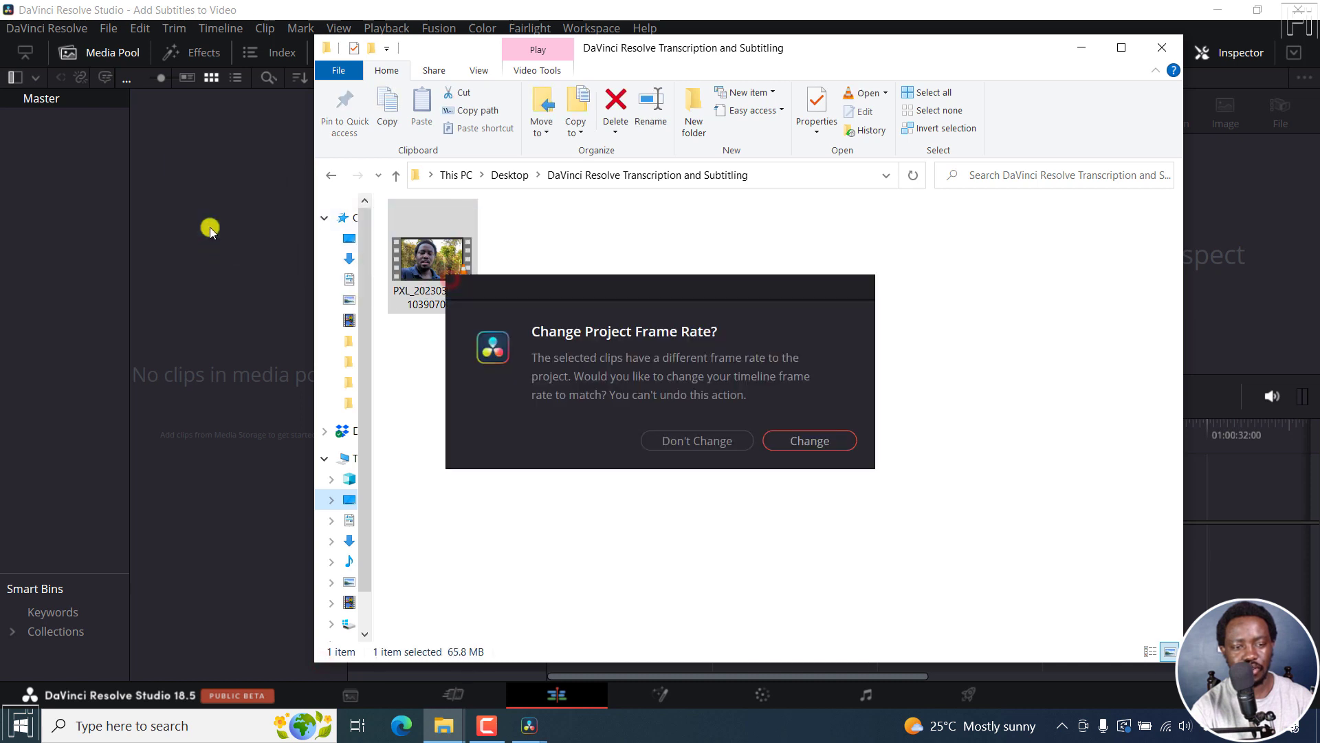
pyautogui.click(803, 440)
pyautogui.click(258, 3)
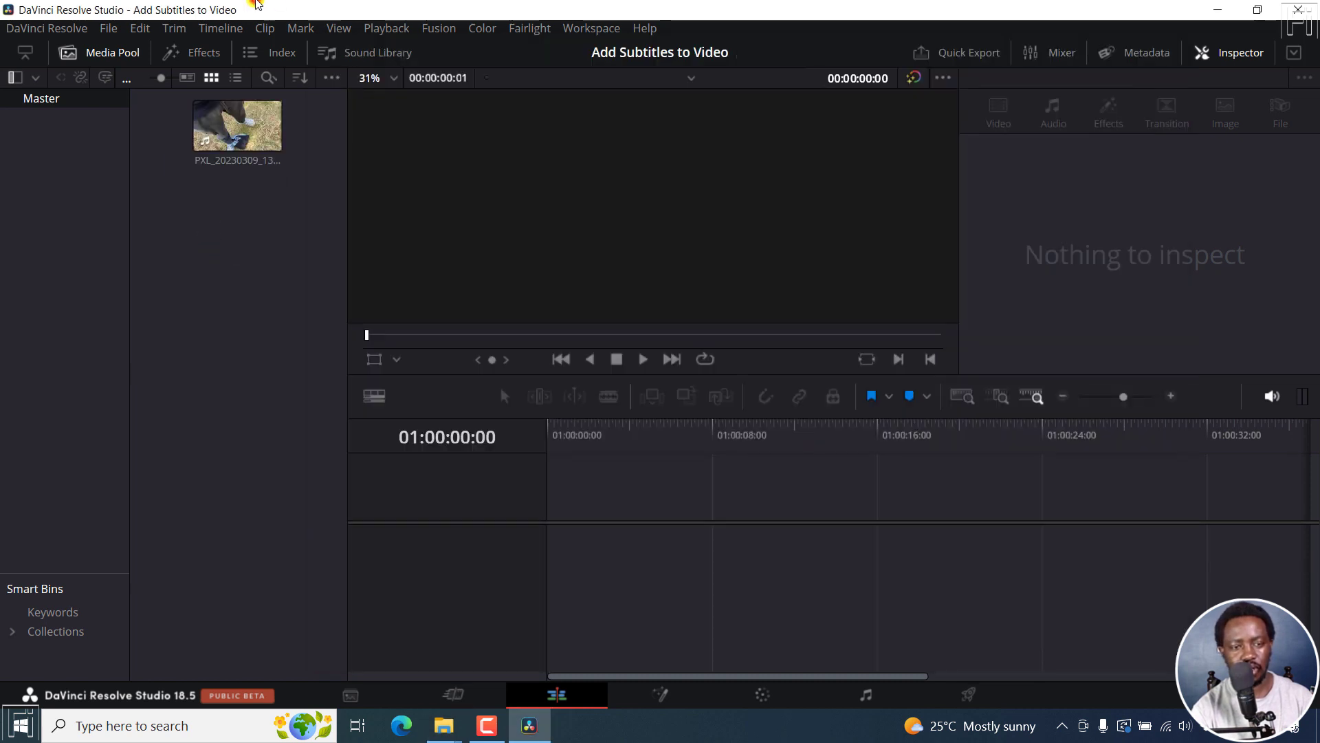
# Step: Create Timeline 1 from the imported clip and zoom out to show the whole clip
pyautogui.click(253, 107)
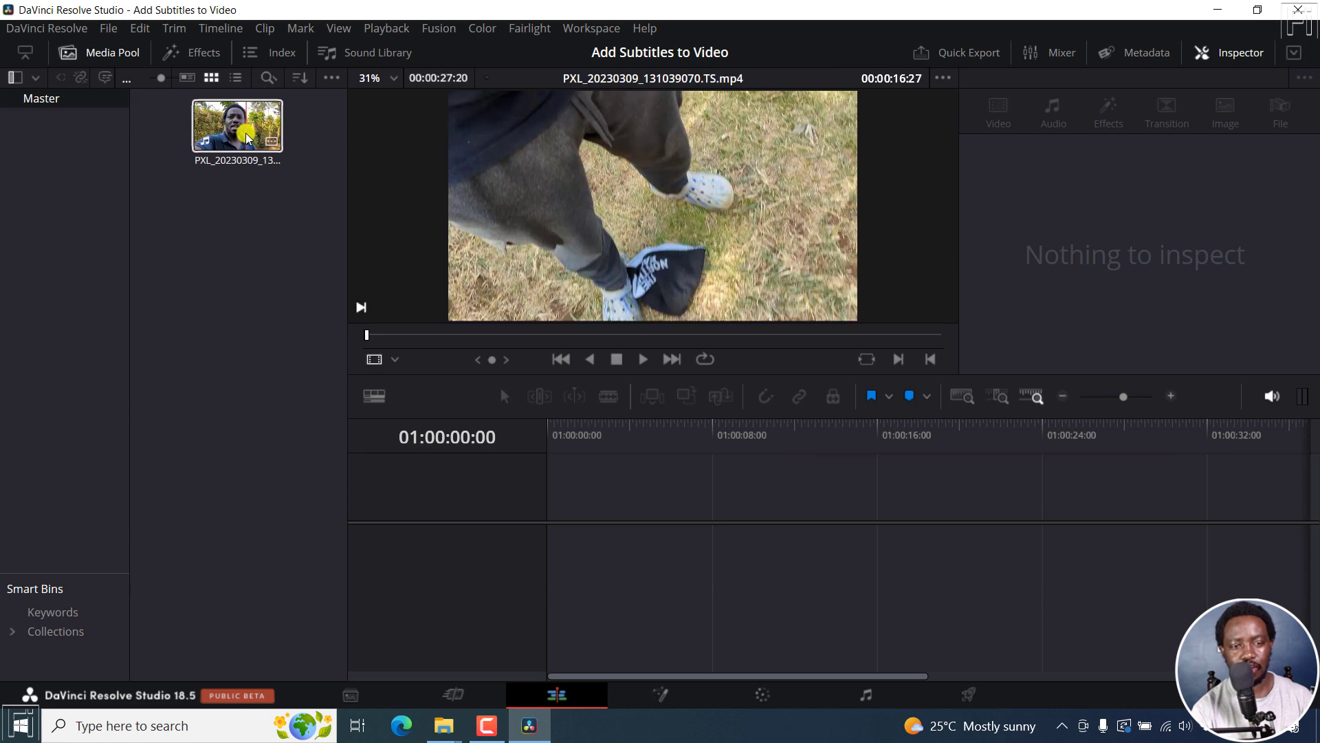
pyautogui.rightClick(245, 132)
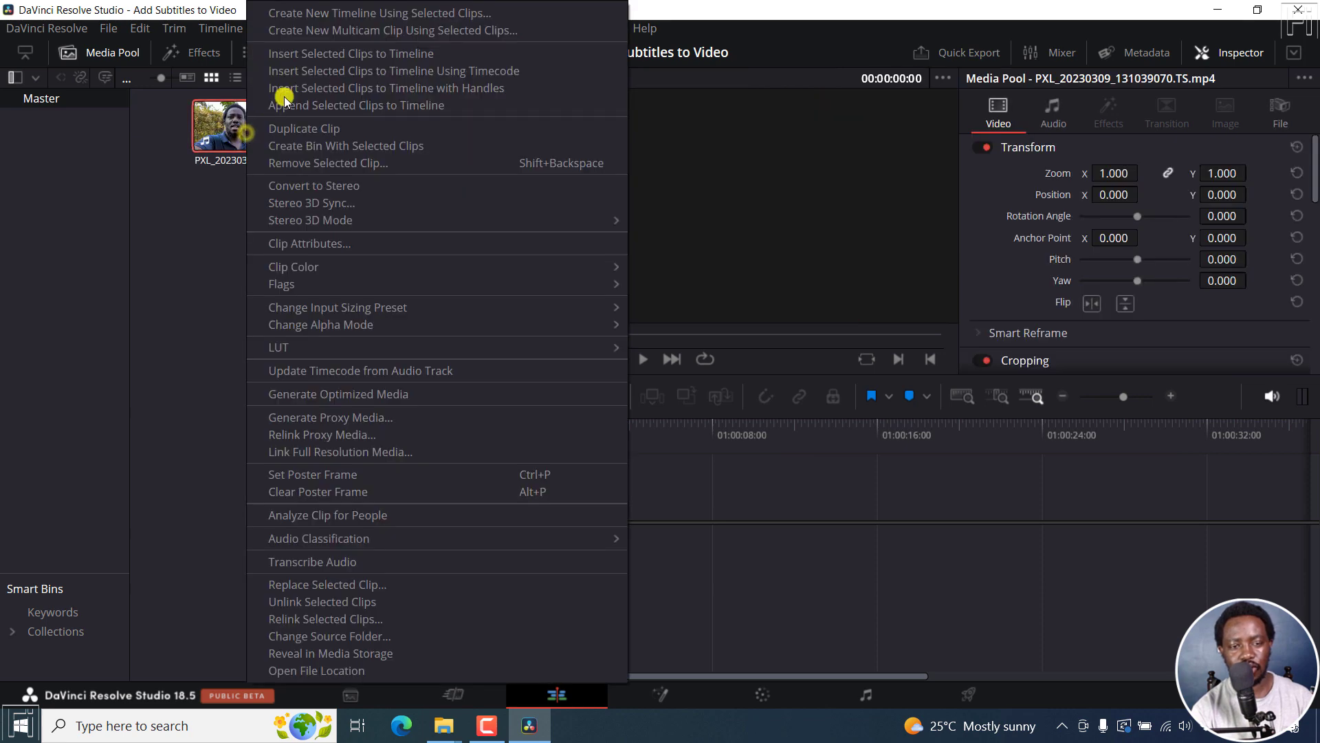
pyautogui.click(360, 13)
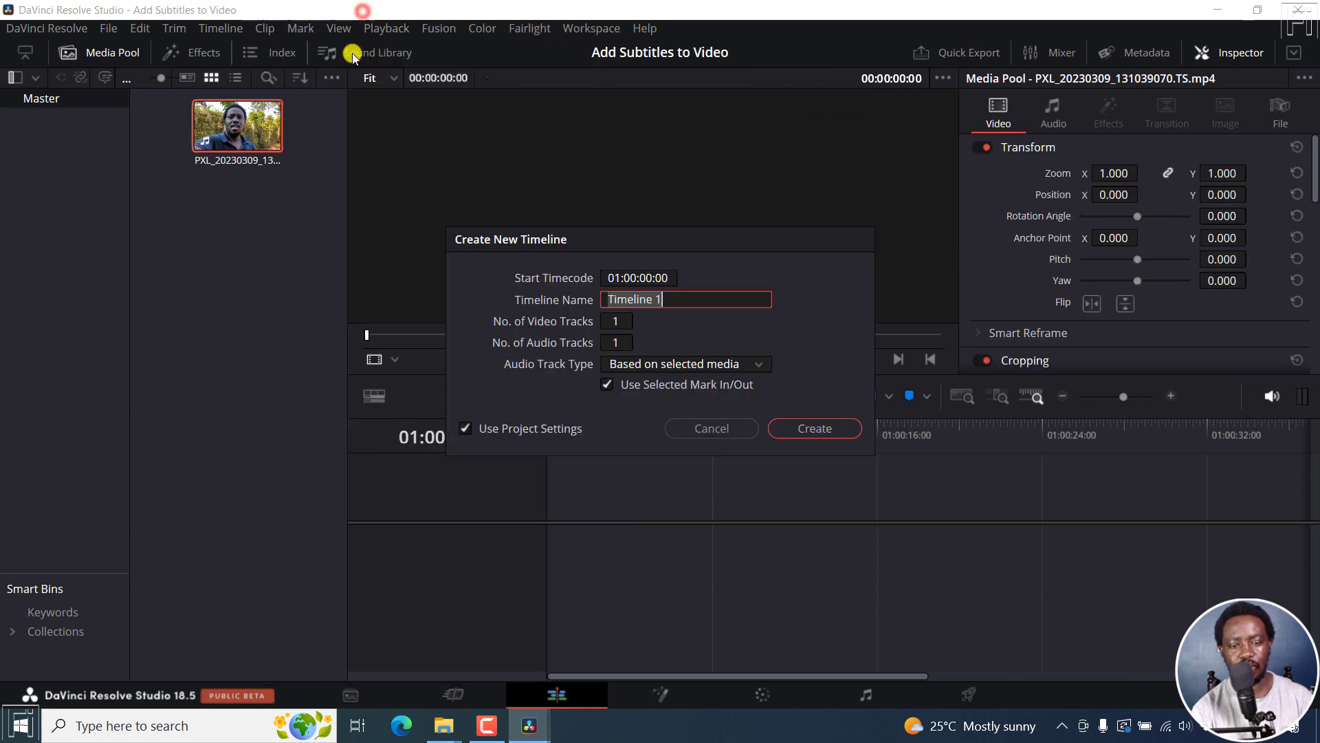
pyautogui.click(826, 429)
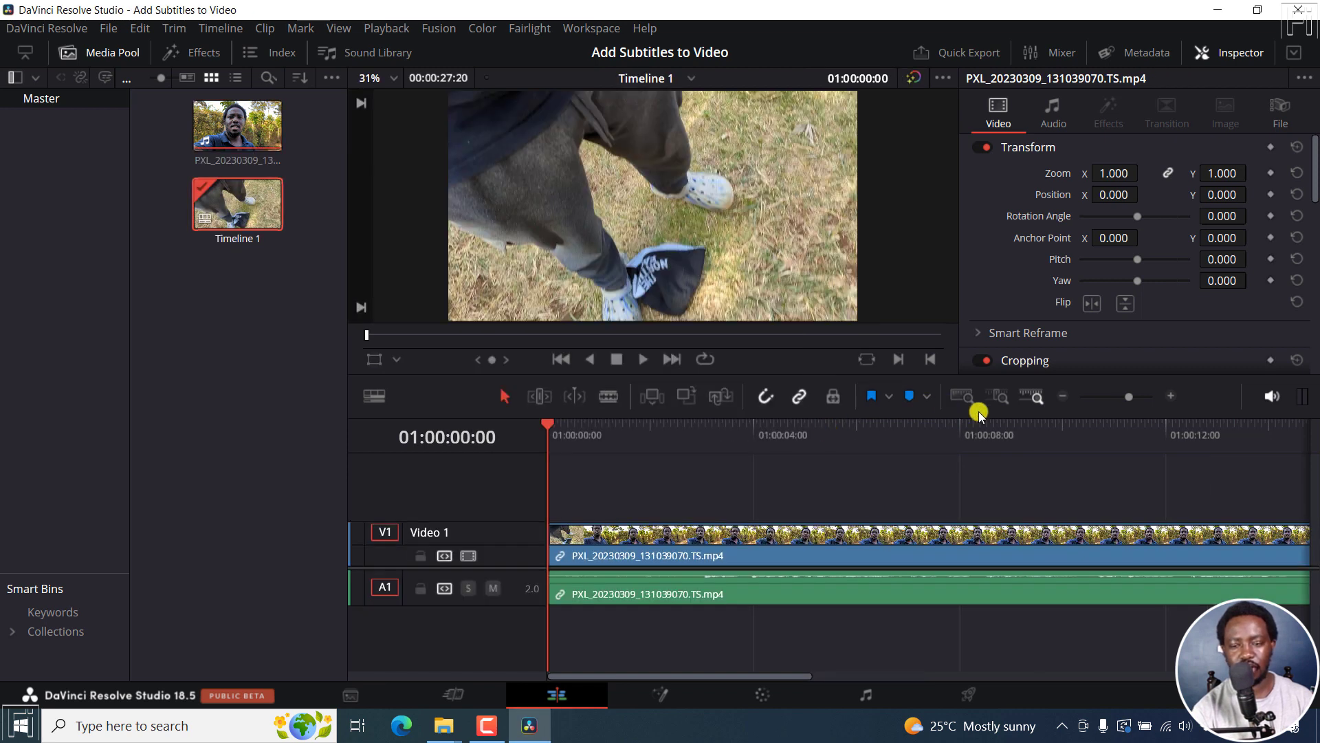
pyautogui.click(1065, 397)
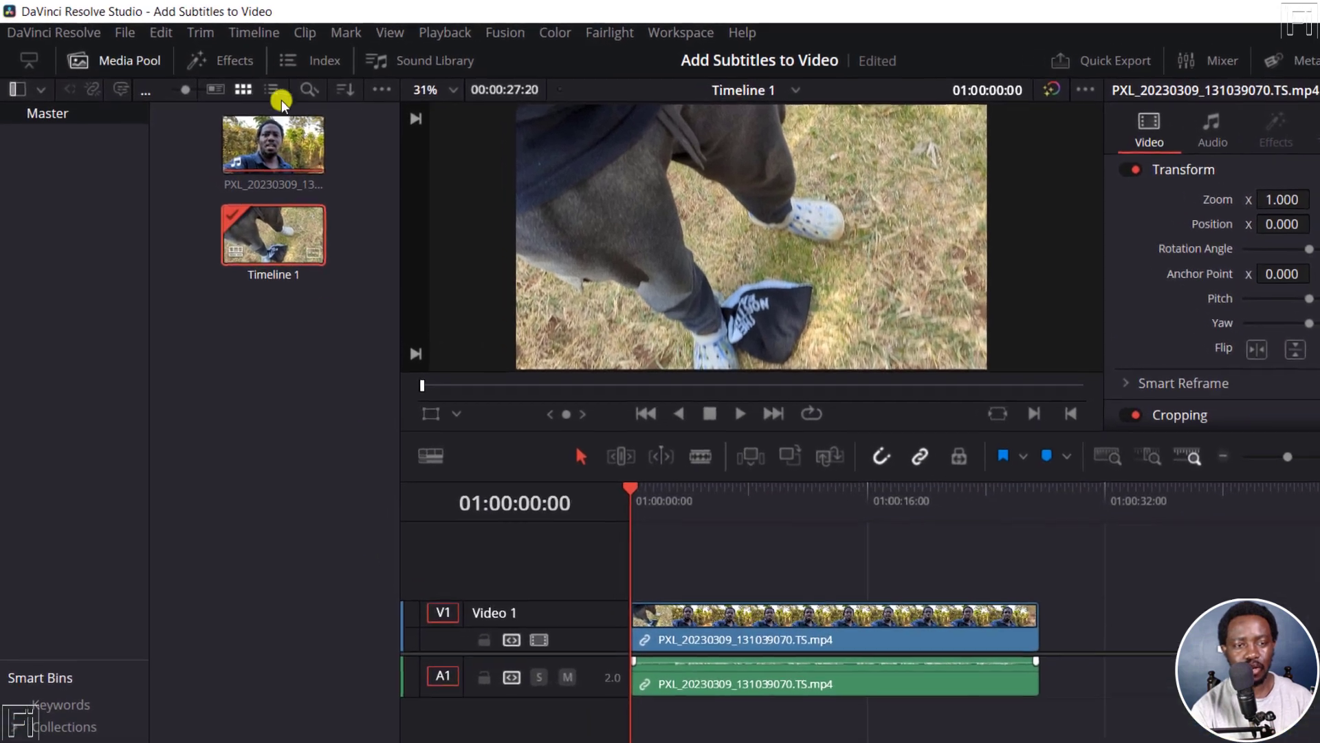
# Step: Generate English subtitles from the audio with the Subtitle Default preset and 37 max characters per line
pyautogui.click(275, 32)
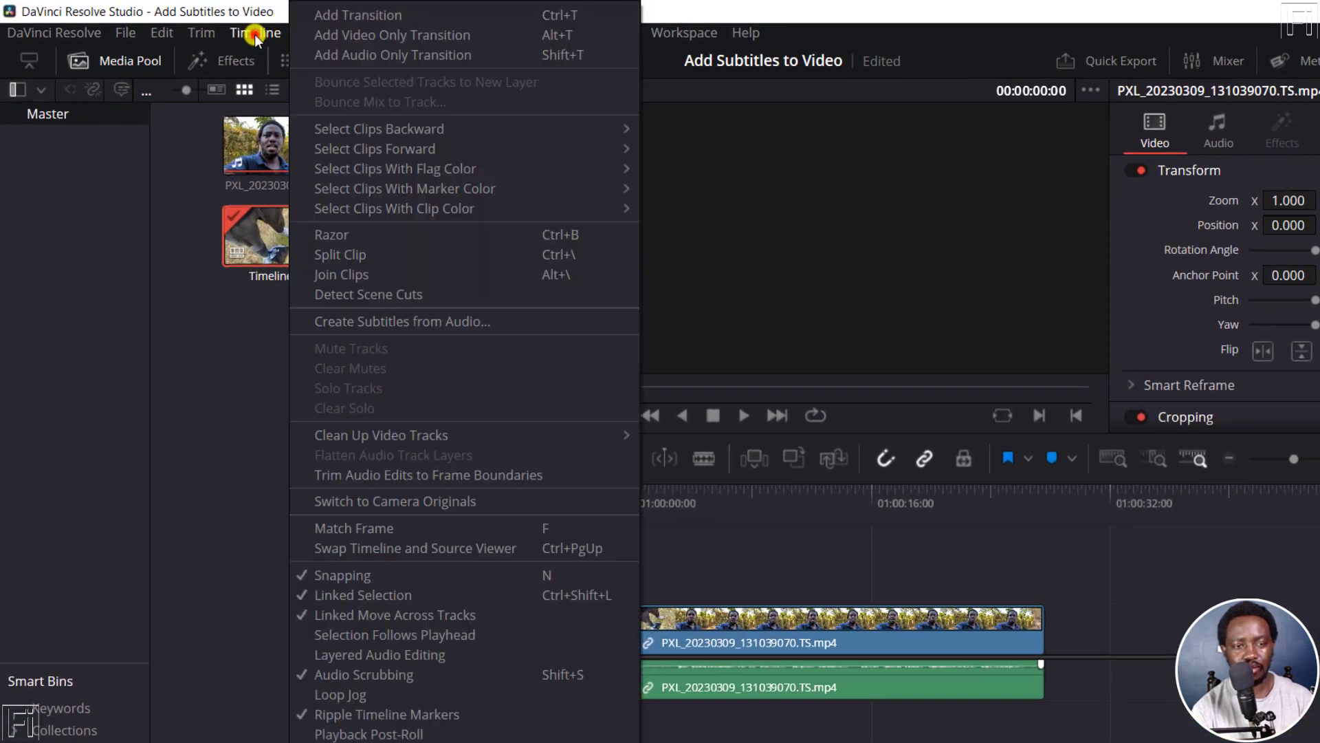
pyautogui.click(377, 321)
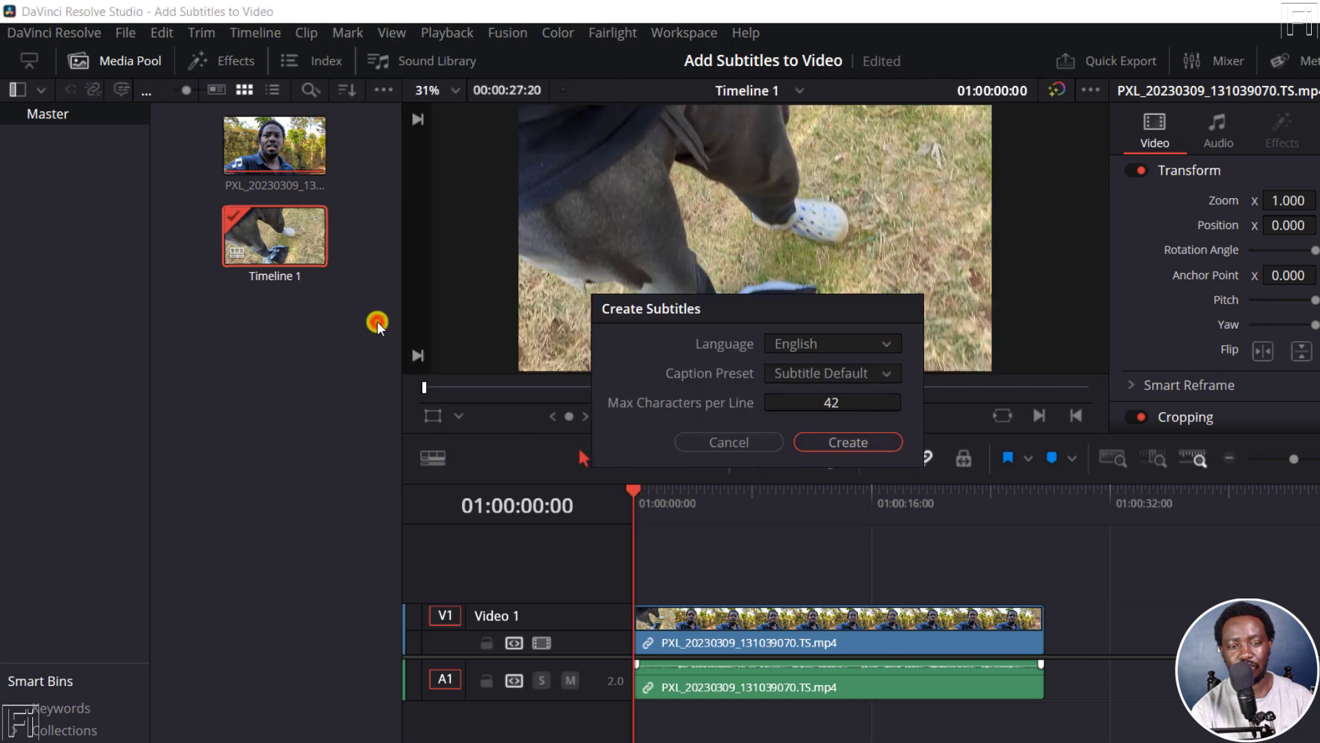
pyautogui.click(893, 345)
pyautogui.click(918, 346)
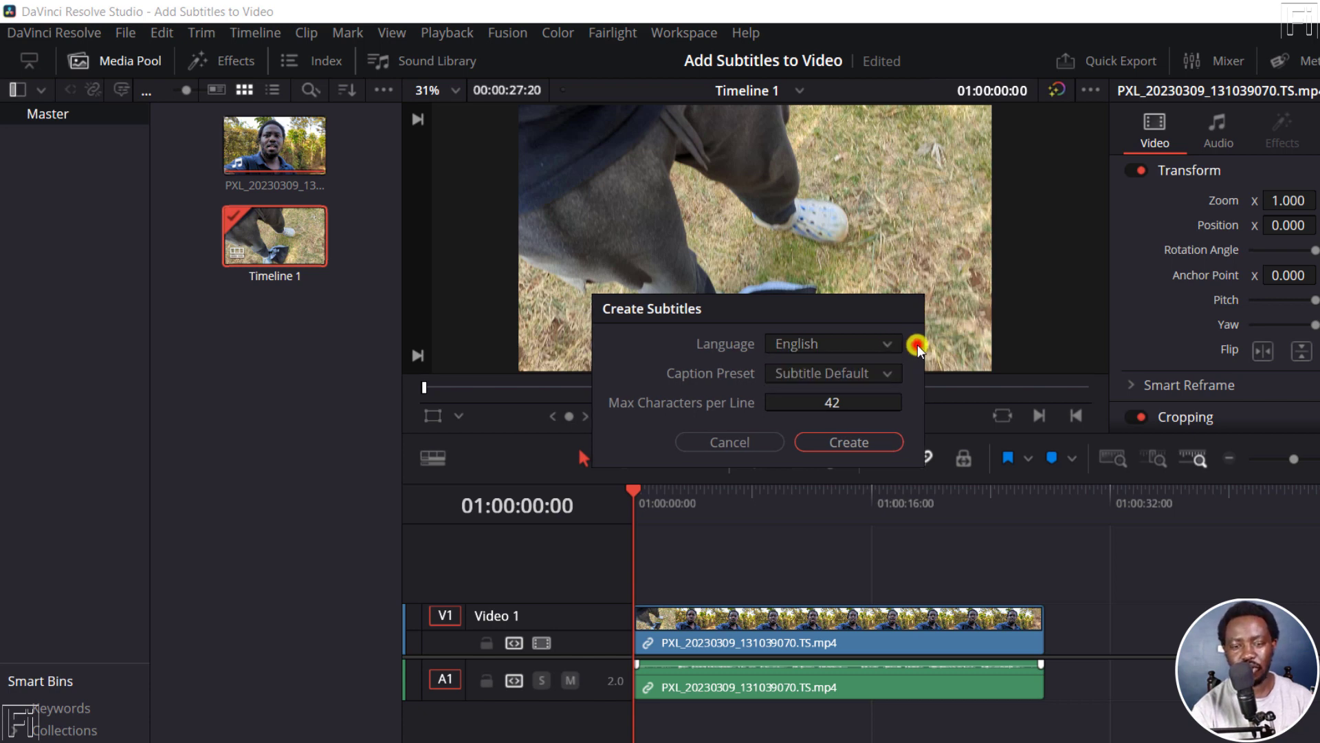
pyautogui.click(887, 372)
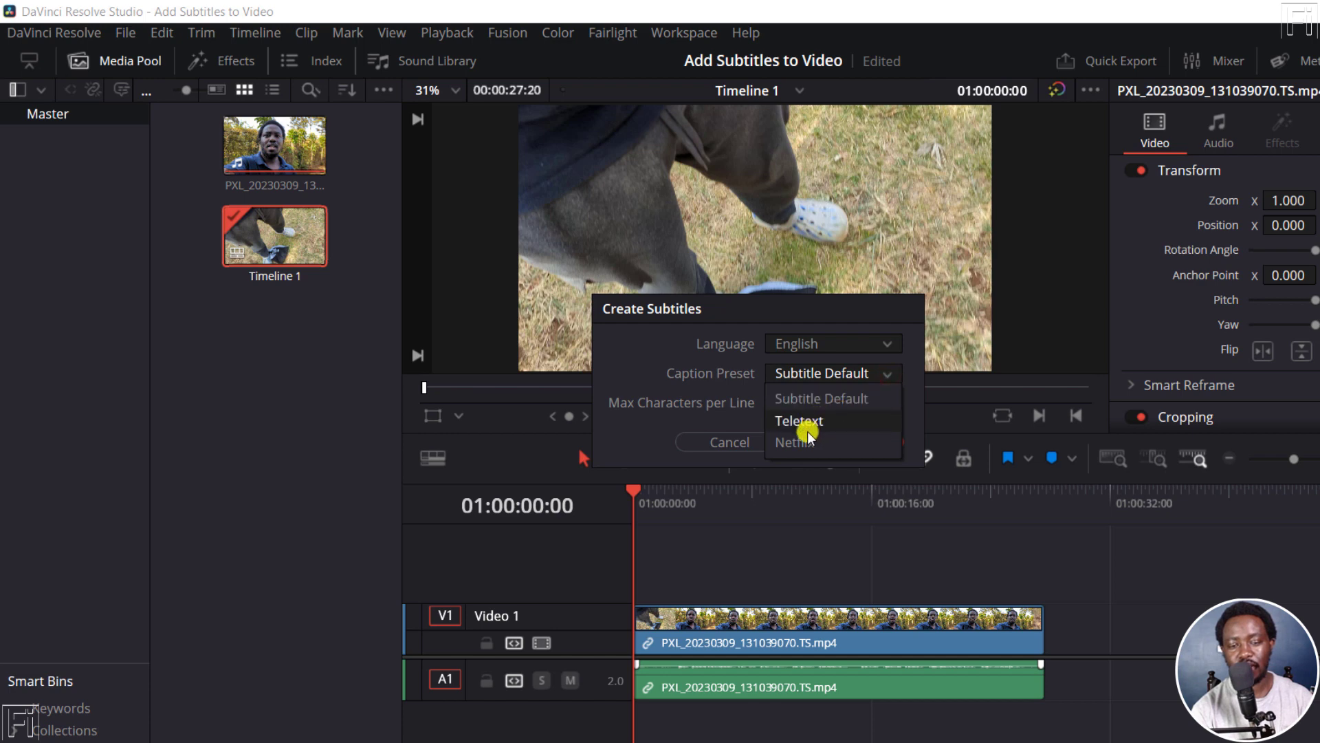
pyautogui.click(887, 371)
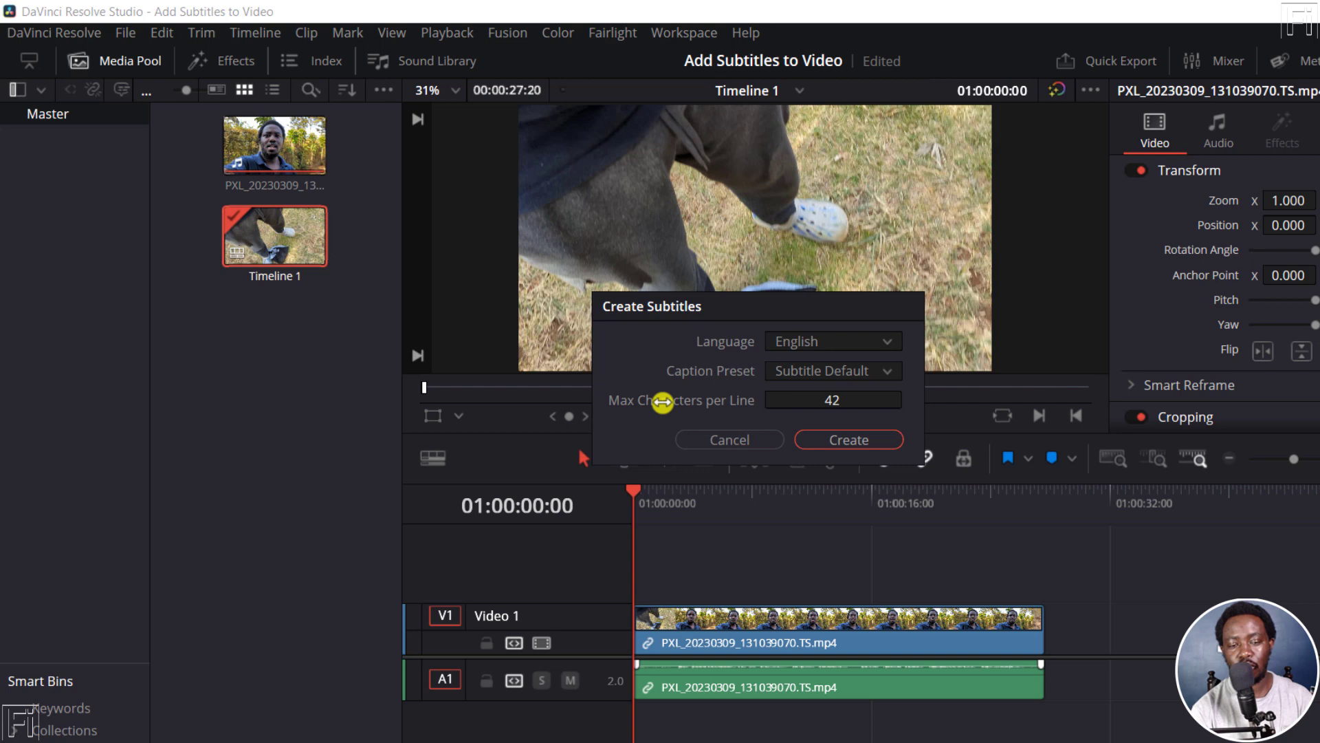
pyautogui.moveTo(778, 403); pyautogui.dragTo(838, 404)
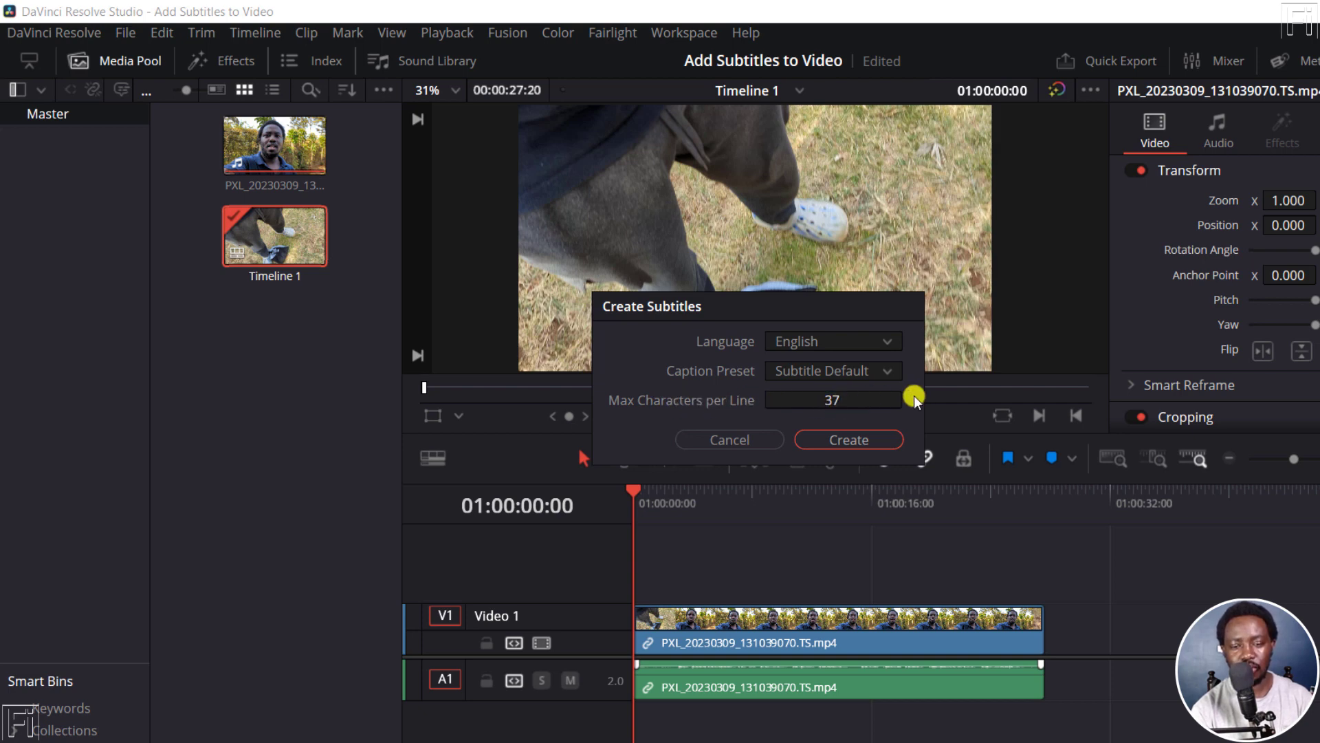
pyautogui.click(860, 441)
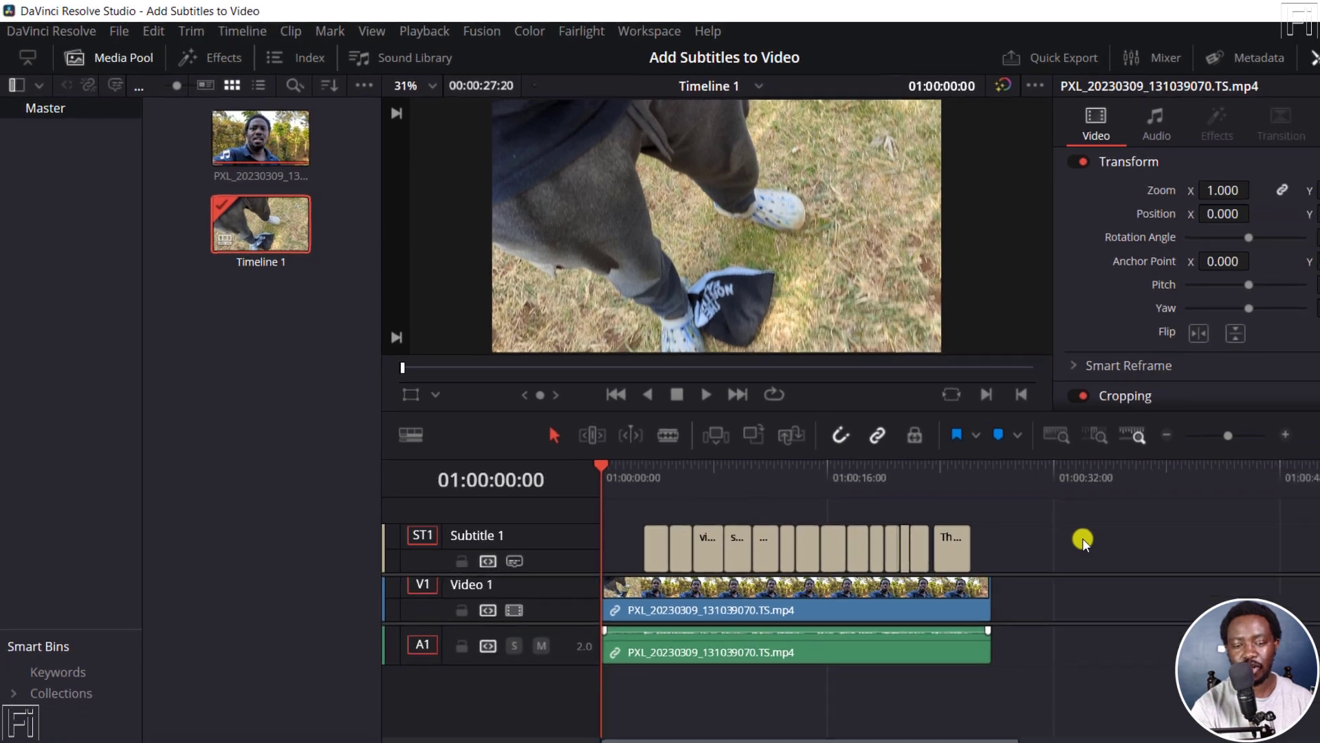
pyautogui.press('space')
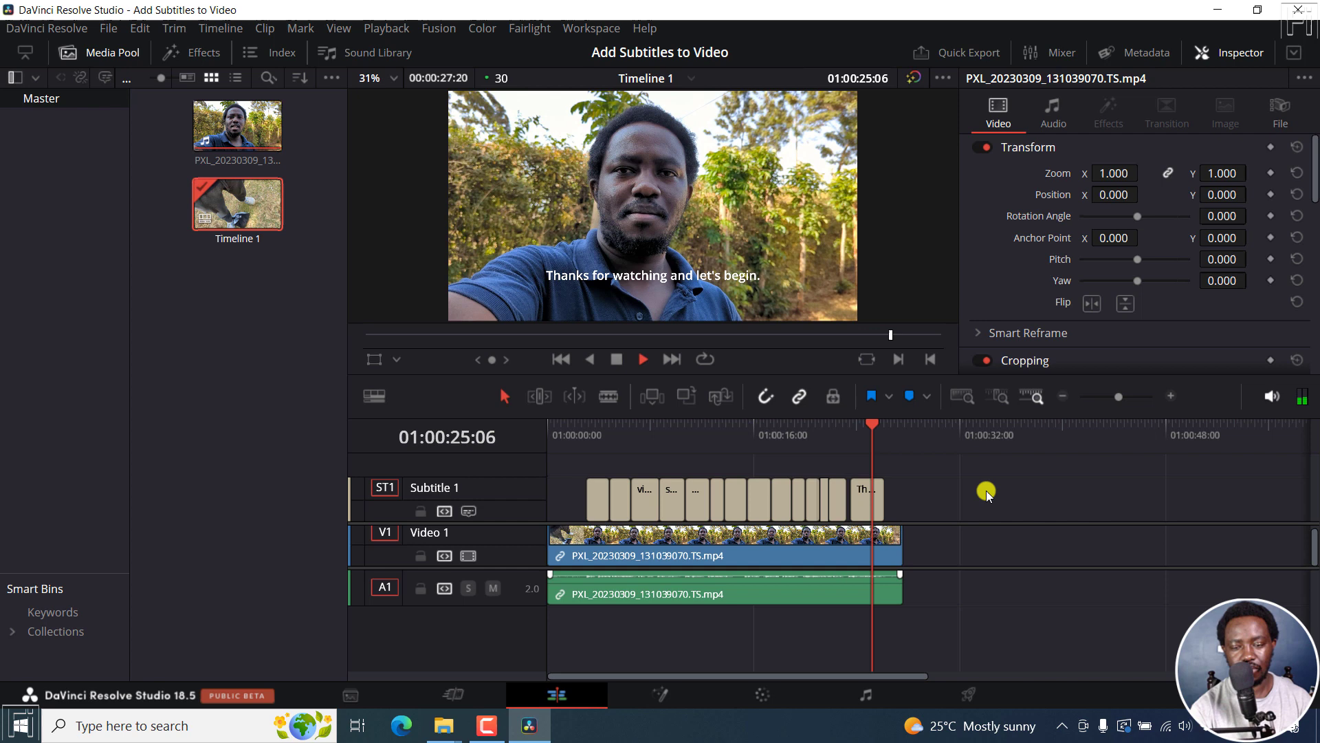
pyautogui.press('space')
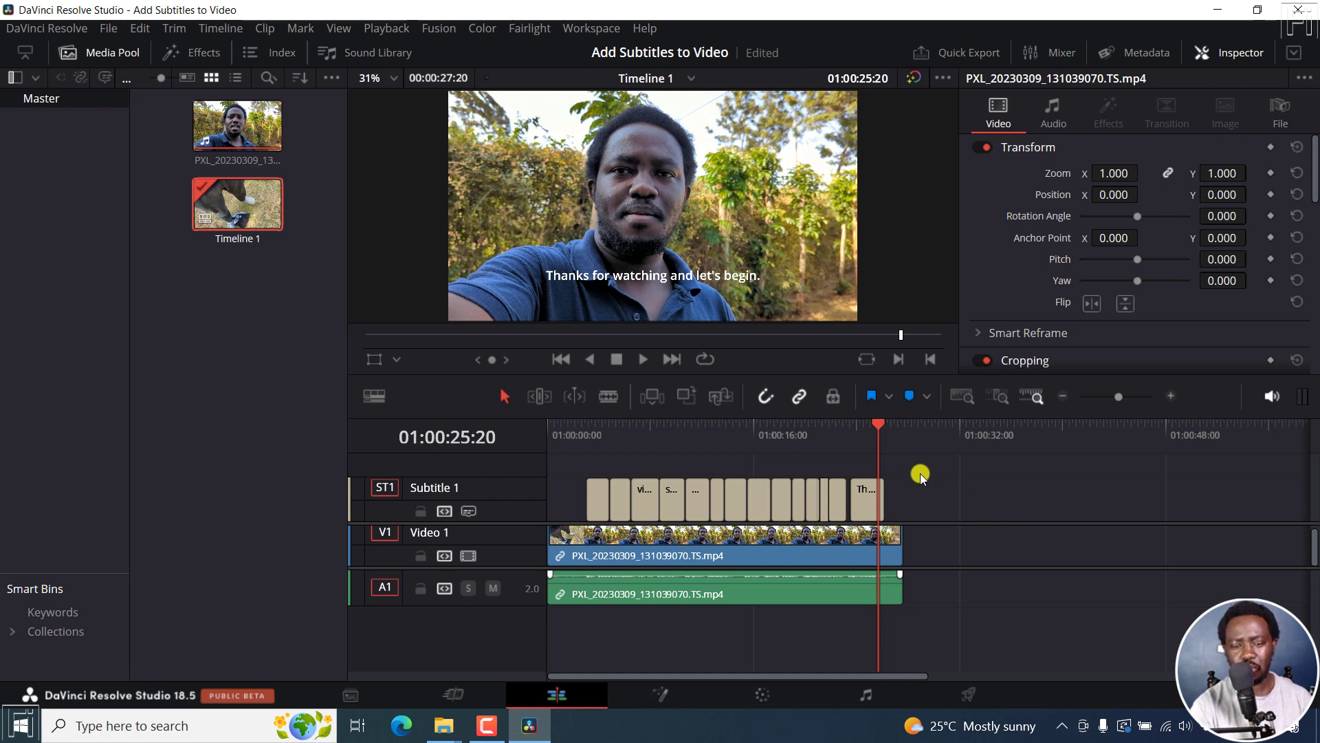
pyautogui.moveTo(878, 422); pyautogui.dragTo(762, 425)
# Step: Fix the caption at 01:00:17:11 from 'Amozi' to 'Harmozi style and everything that'
pyautogui.click(785, 498)
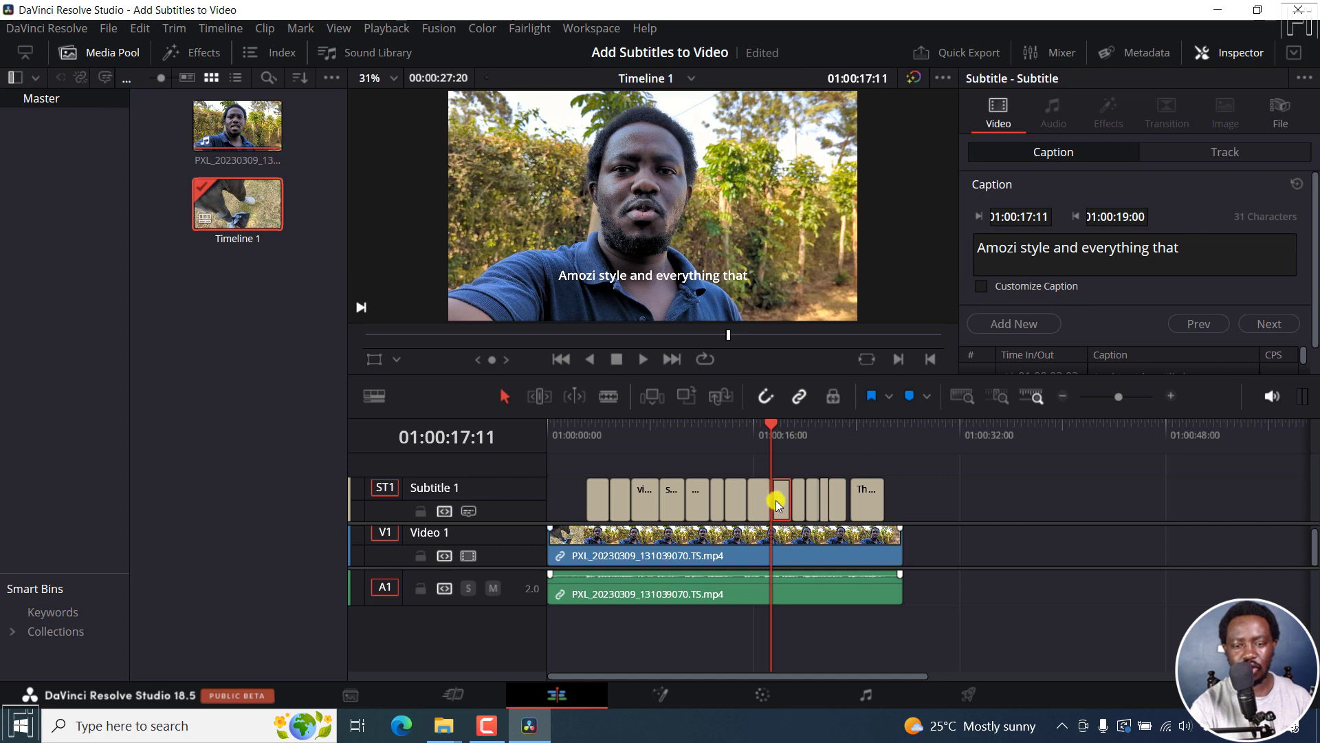
pyautogui.click(982, 249)
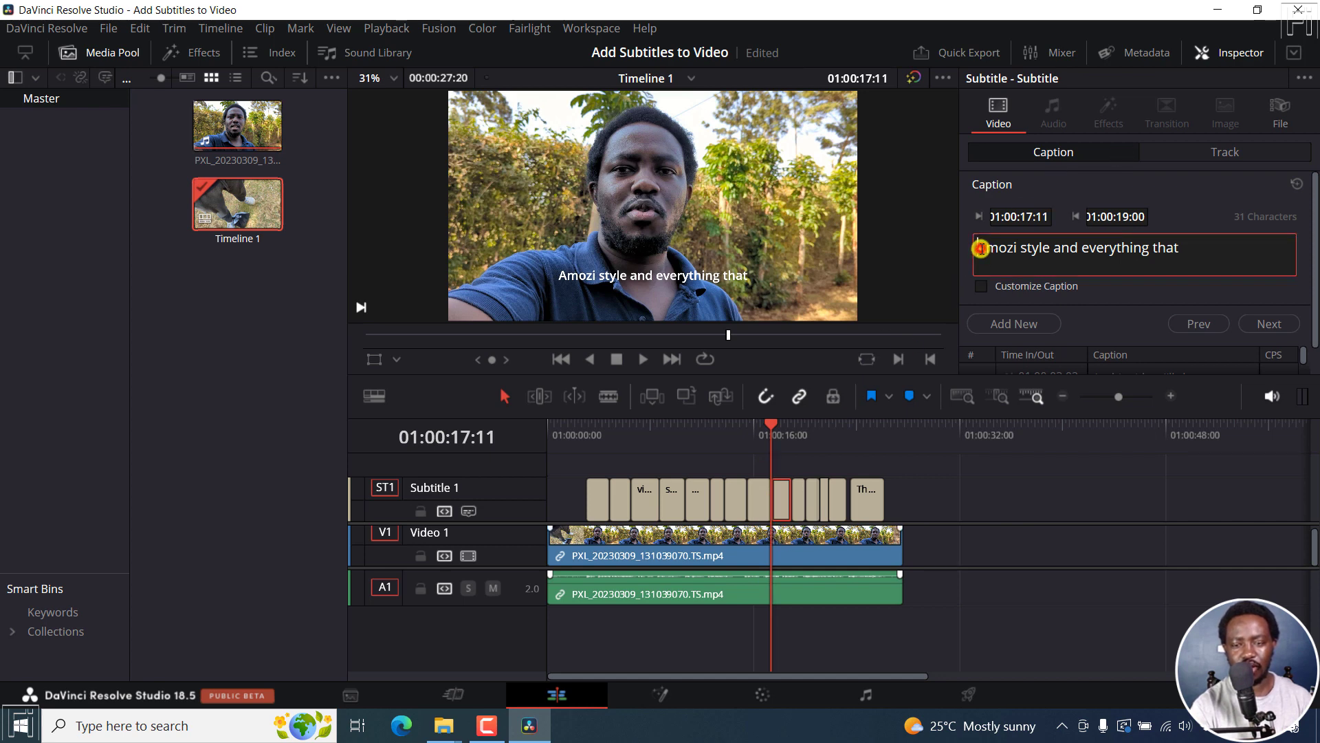
pyautogui.press('Delete')
pyautogui.write('Har')
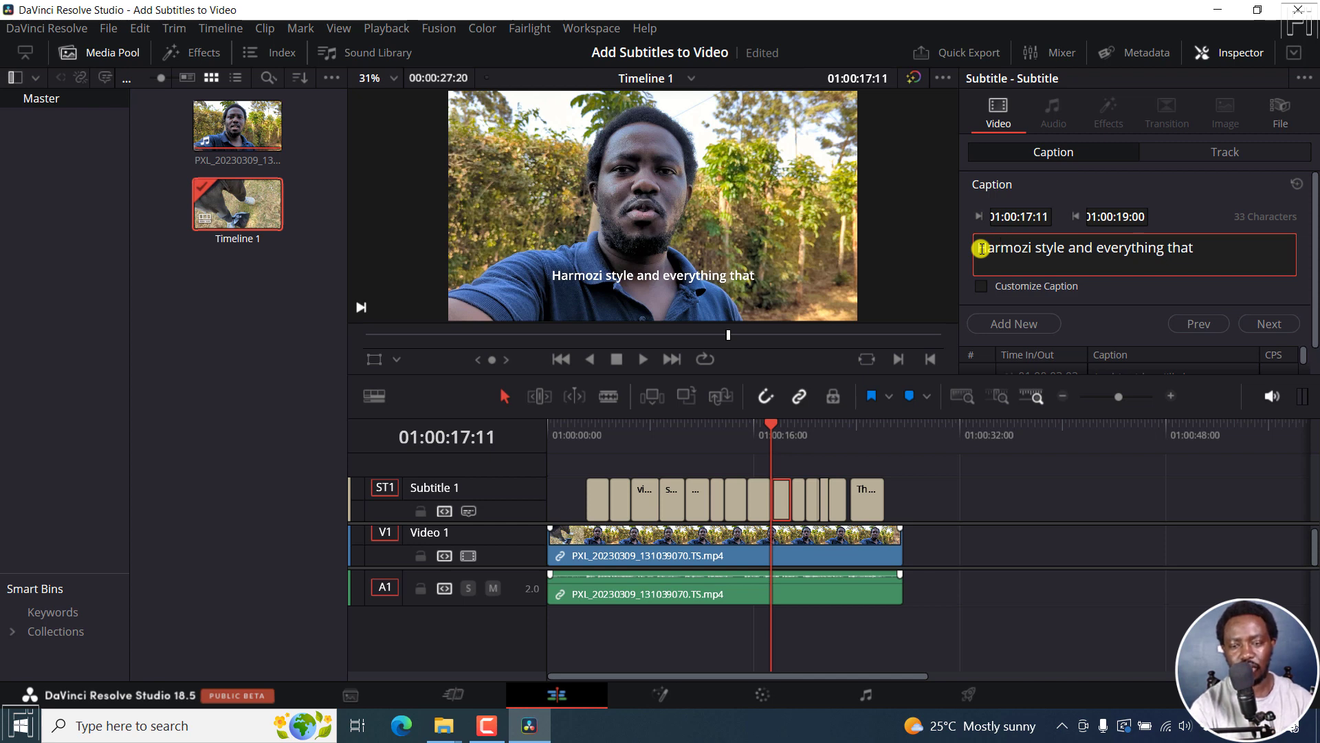
pyautogui.click(898, 484)
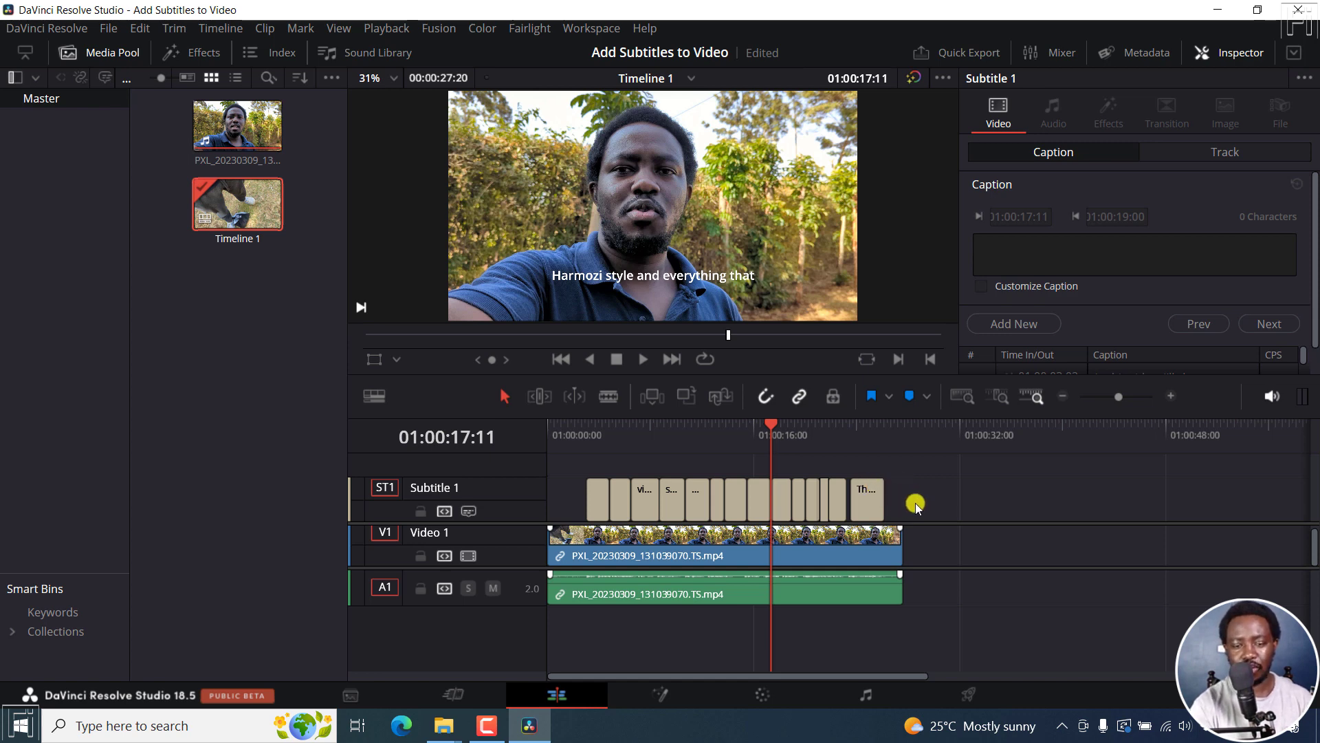
# Step: Select all subtitle clips and show the Subtitle 1 track style settings in the Inspector
pyautogui.moveTo(898, 498); pyautogui.dragTo(595, 499)
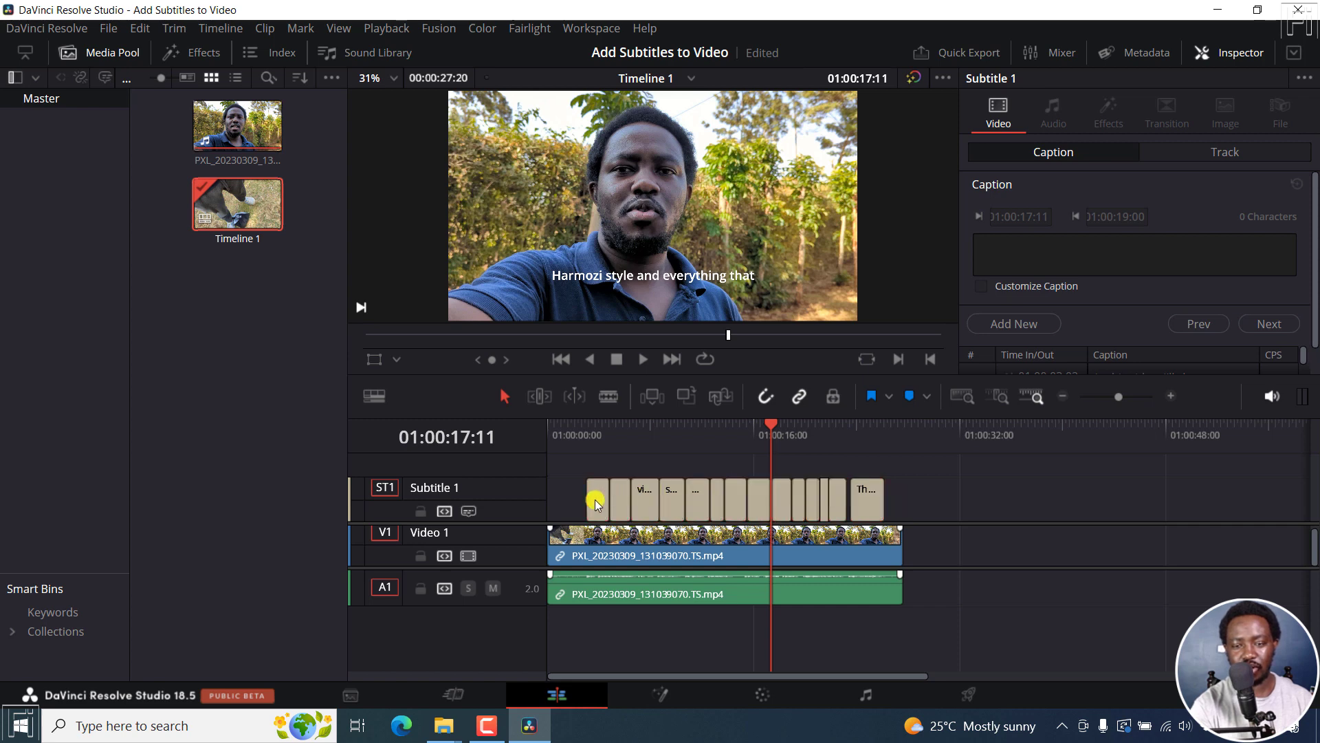
pyautogui.click(1224, 153)
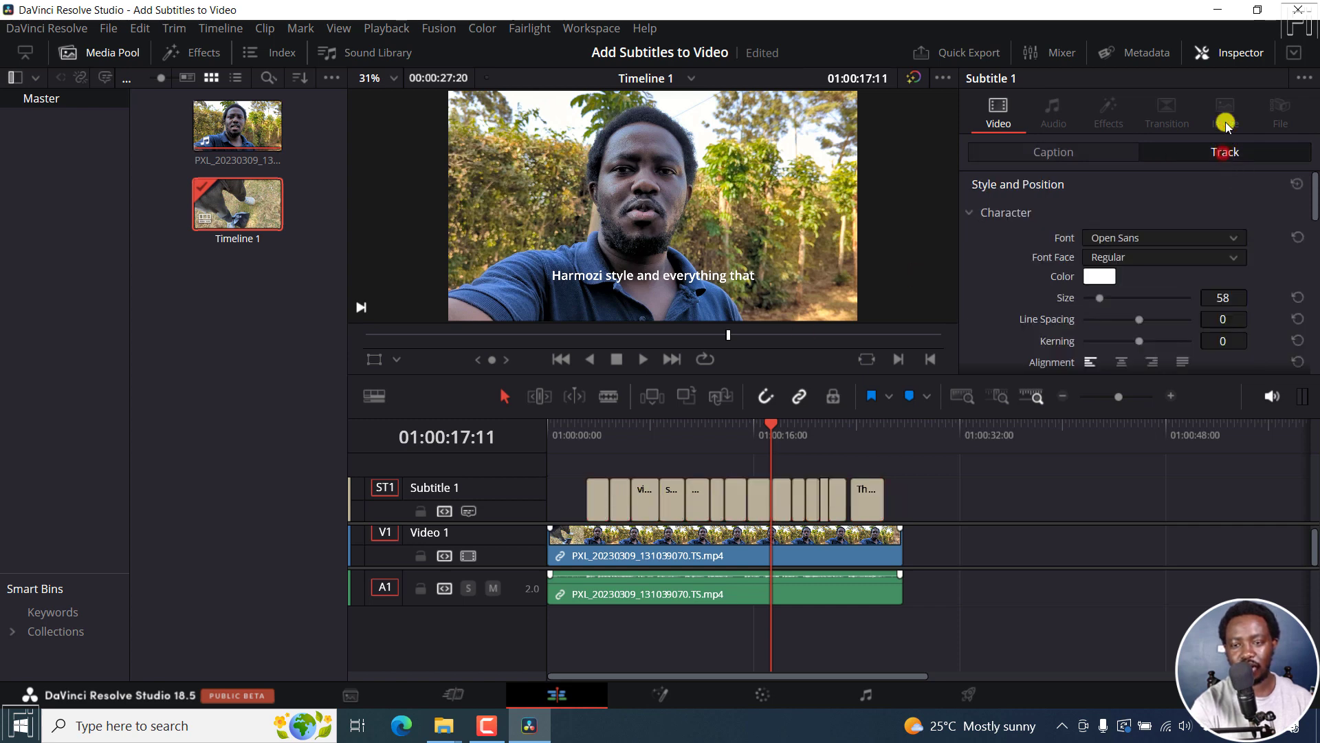
pyautogui.click(1227, 55)
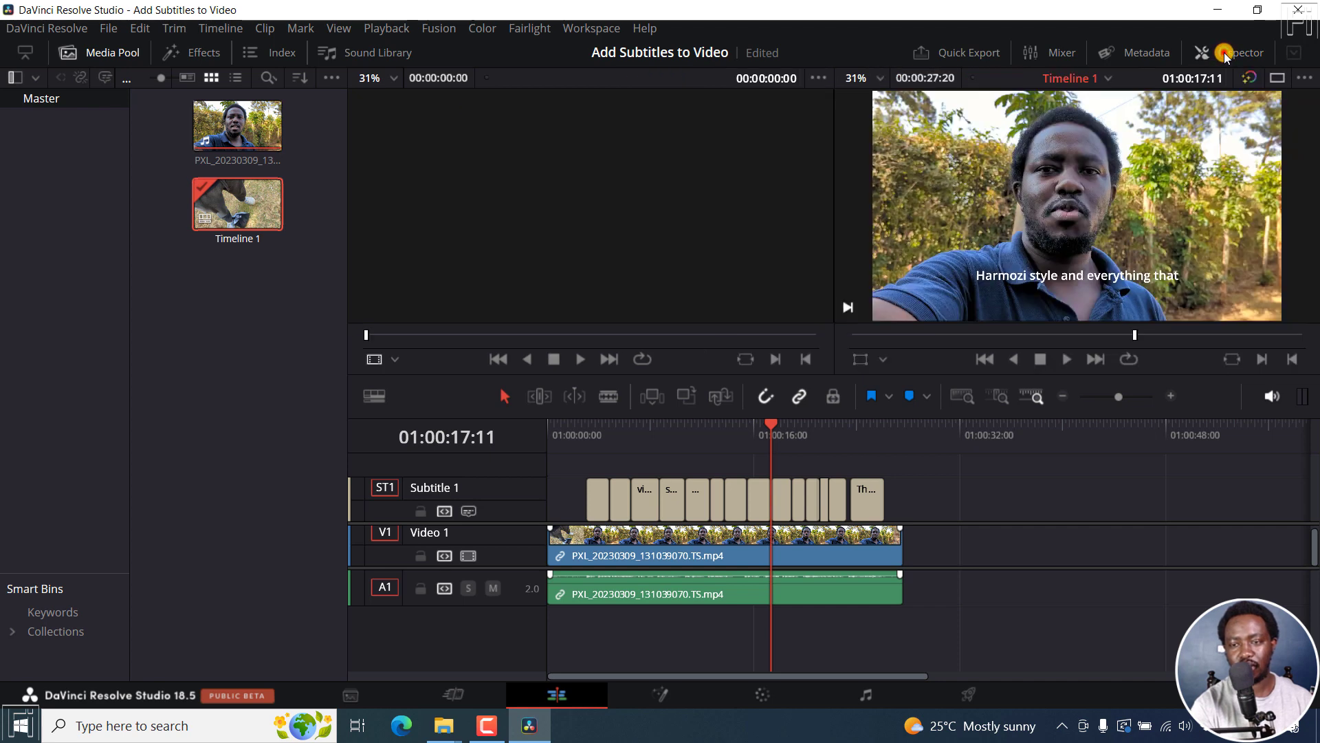
pyautogui.click(1227, 56)
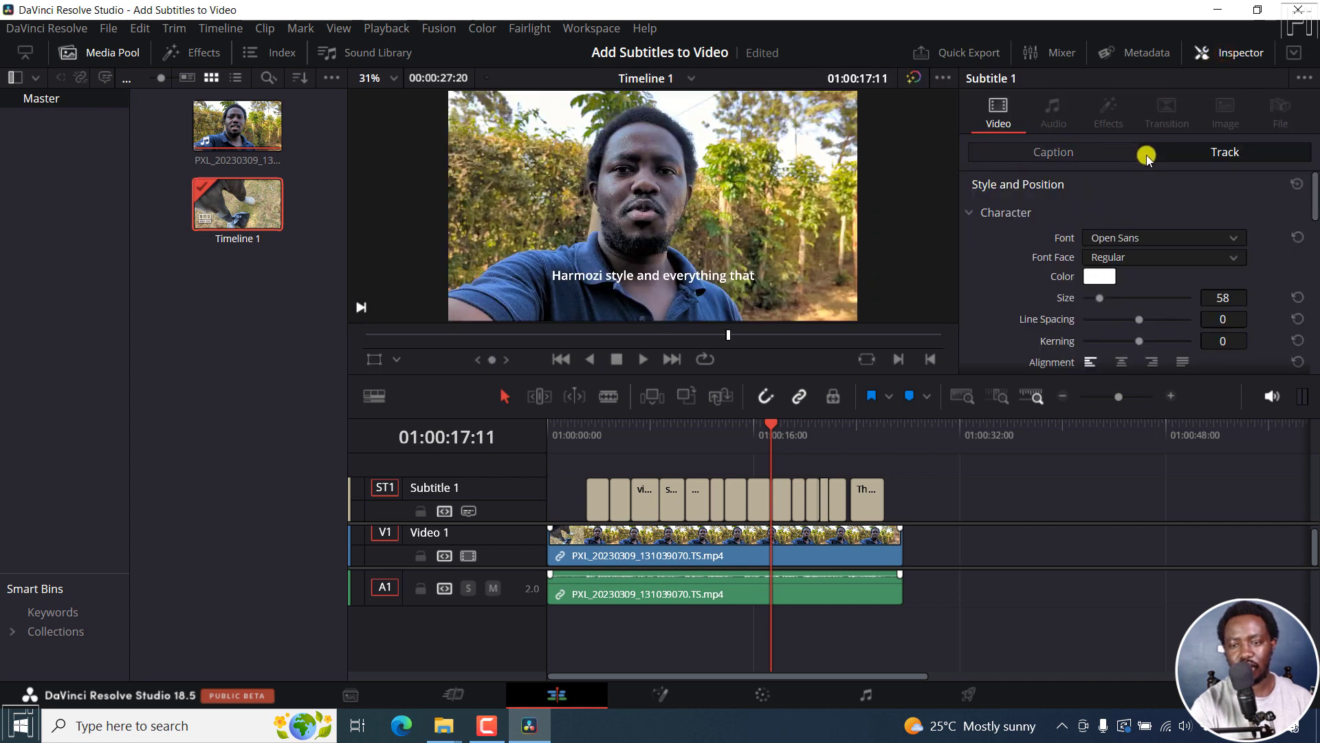
pyautogui.moveTo(904, 493); pyautogui.dragTo(584, 495)
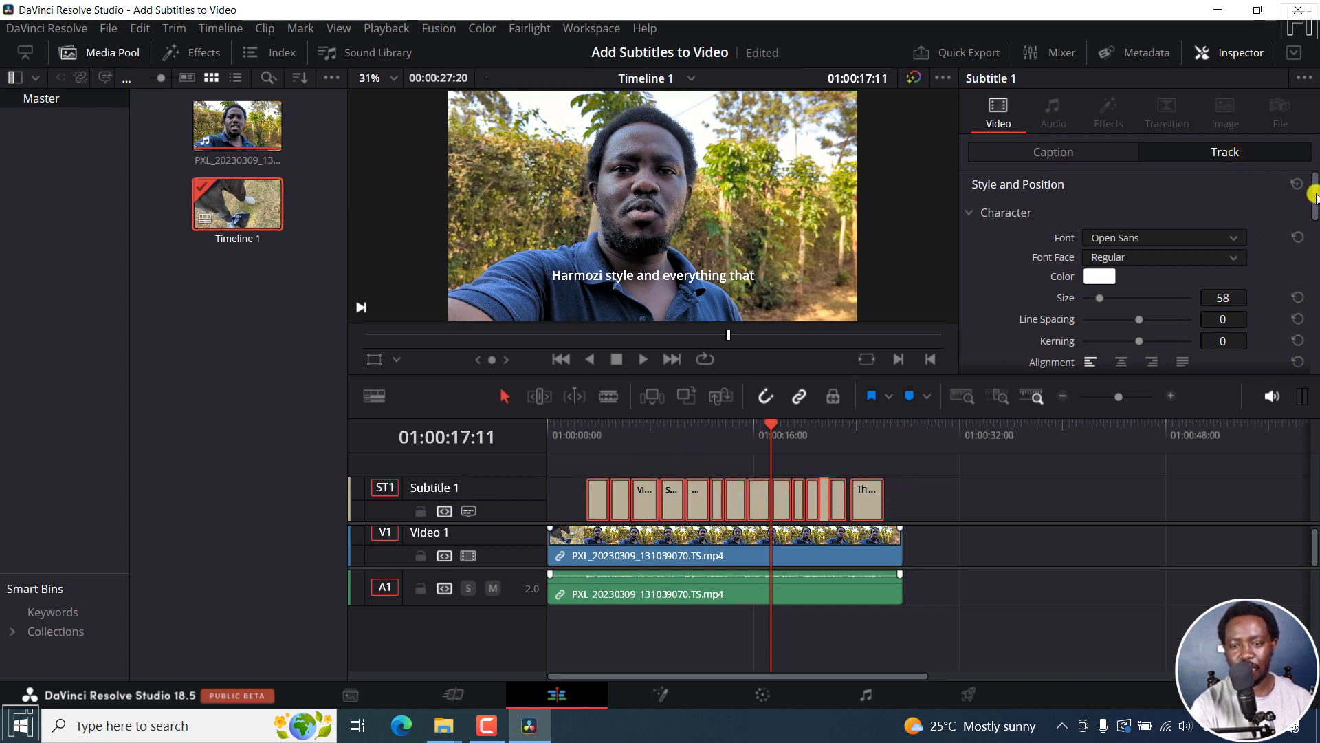
# Step: Turn on the caption background box and set its opacity to 50
pyautogui.moveTo(1314, 196)
pyautogui.mouseDown()
pyautogui.moveTo(1315, 354)
pyautogui.moveTo(1315, 295)
pyautogui.moveTo(1315, 315)
pyautogui.mouseUp()
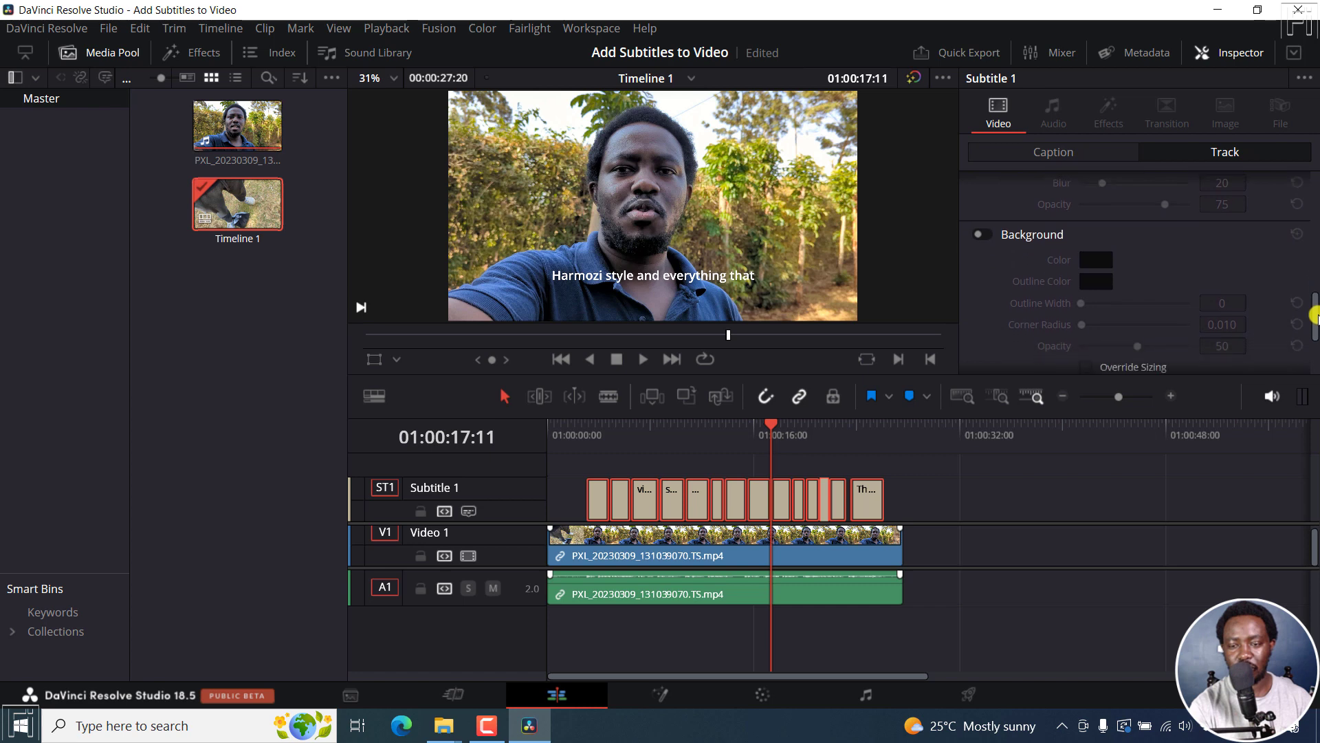
pyautogui.click(978, 234)
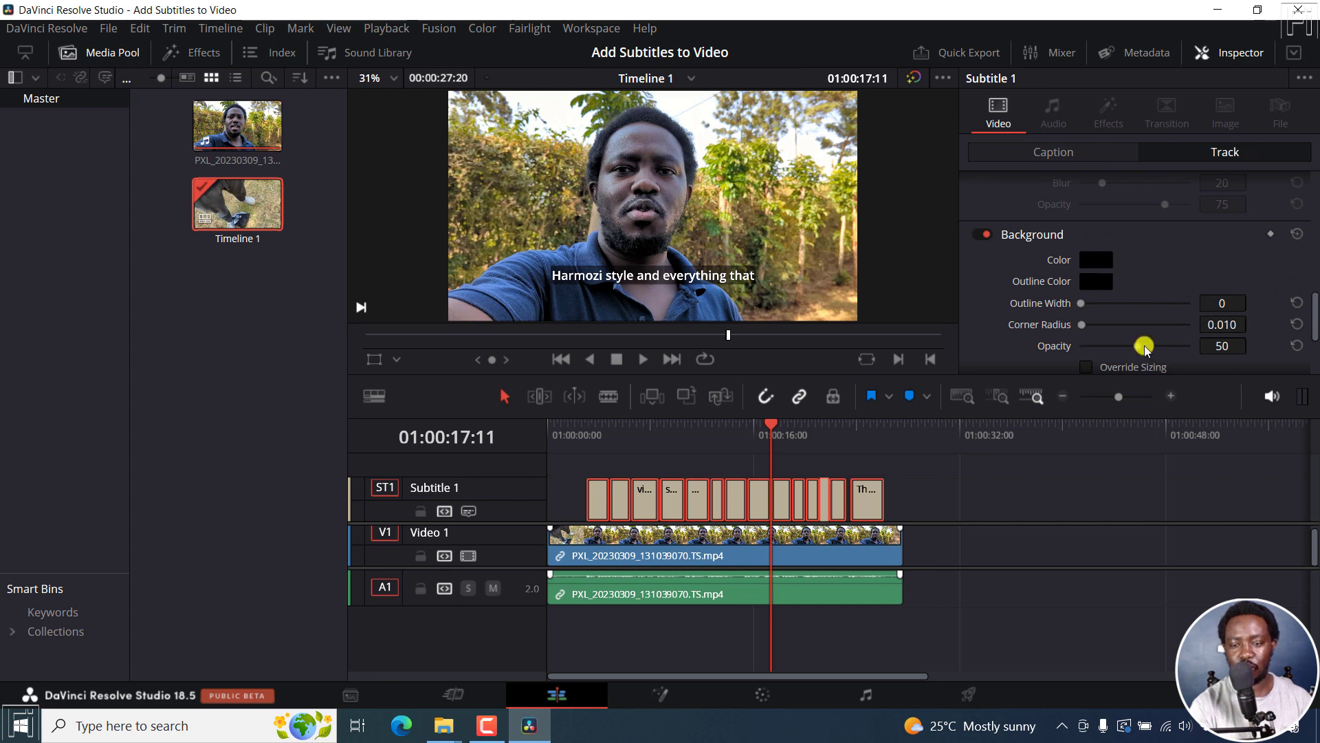
pyautogui.moveTo(1135, 348); pyautogui.dragTo(1219, 353)
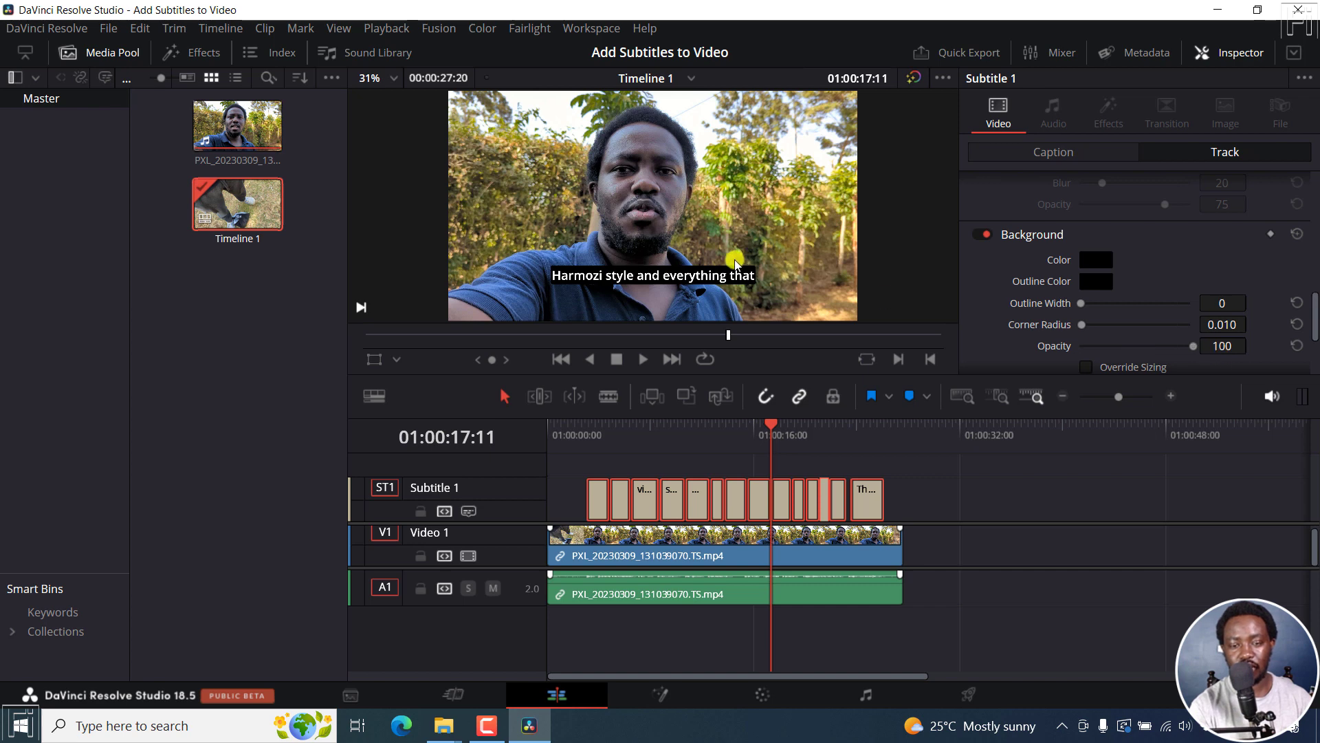
pyautogui.moveTo(1193, 351); pyautogui.dragTo(1157, 347)
pyautogui.click(1297, 349)
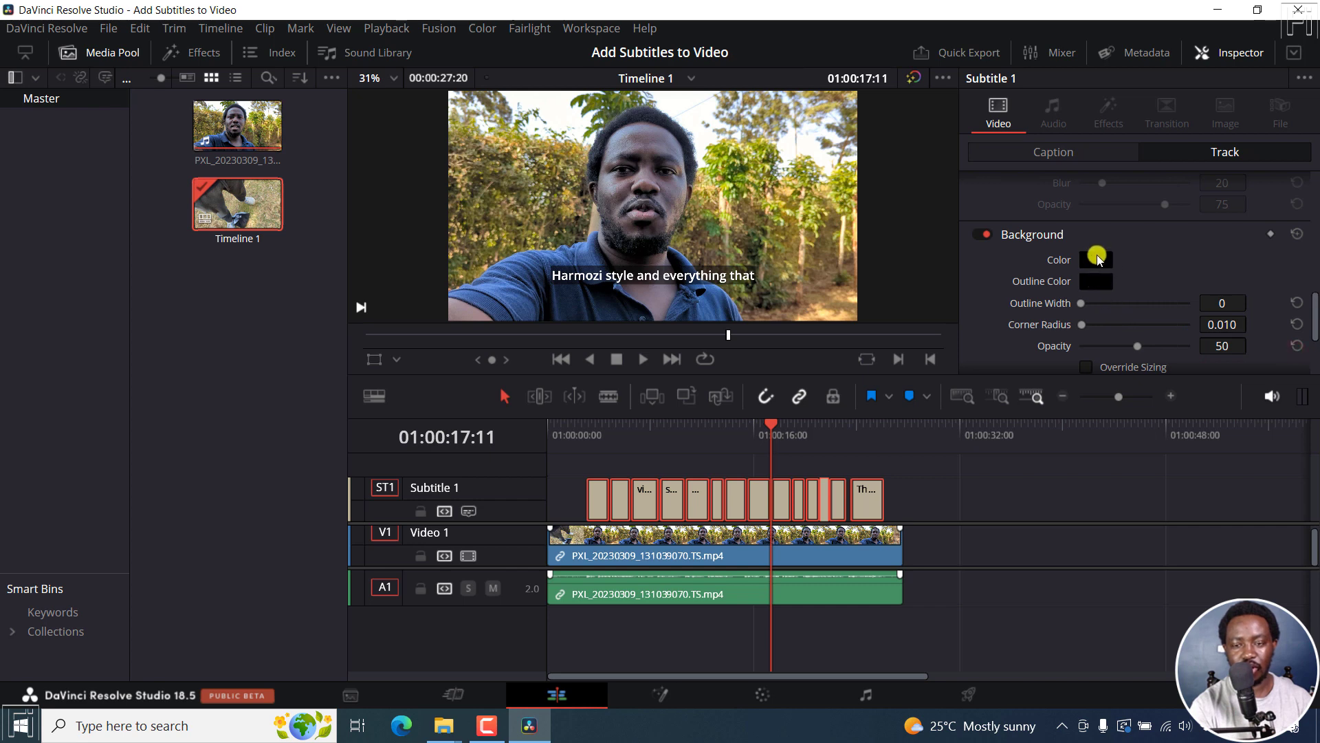
# Step: Change the caption background colour from black to magenta, hex #f408dc
pyautogui.click(1096, 257)
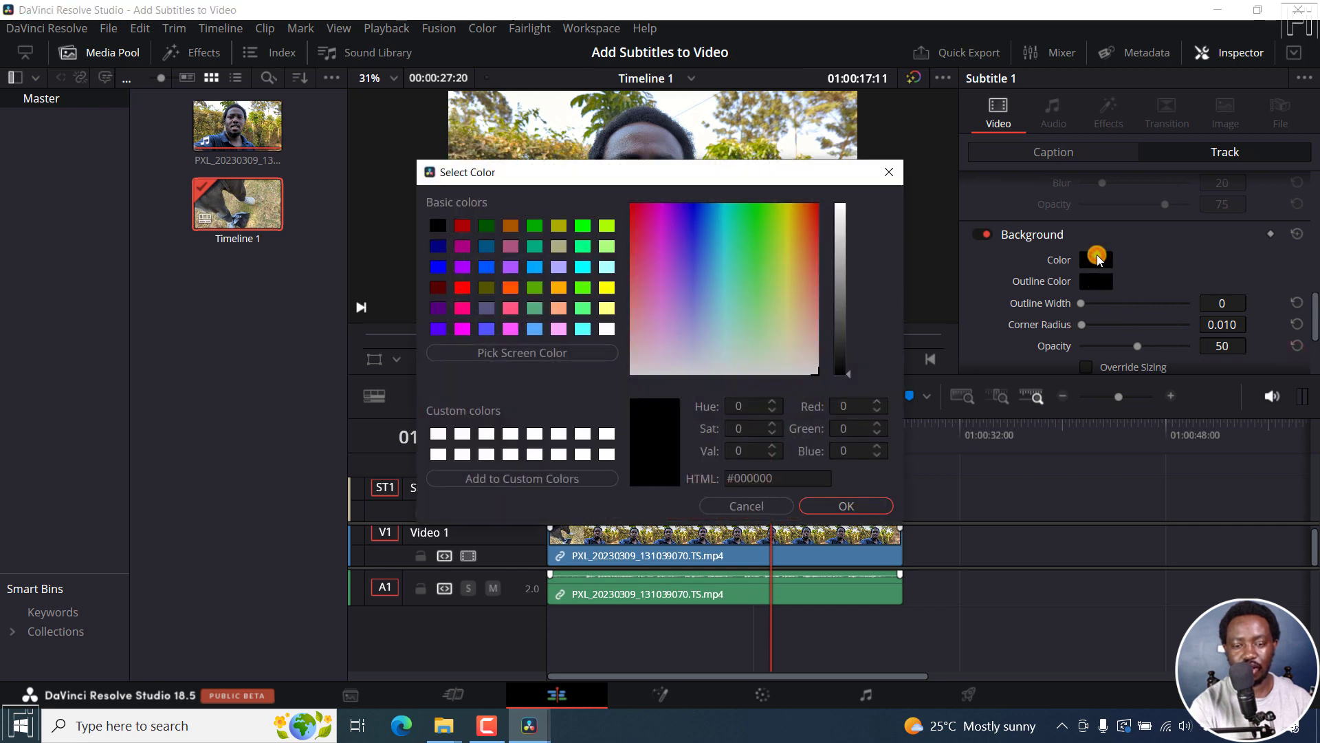
pyautogui.click(658, 206)
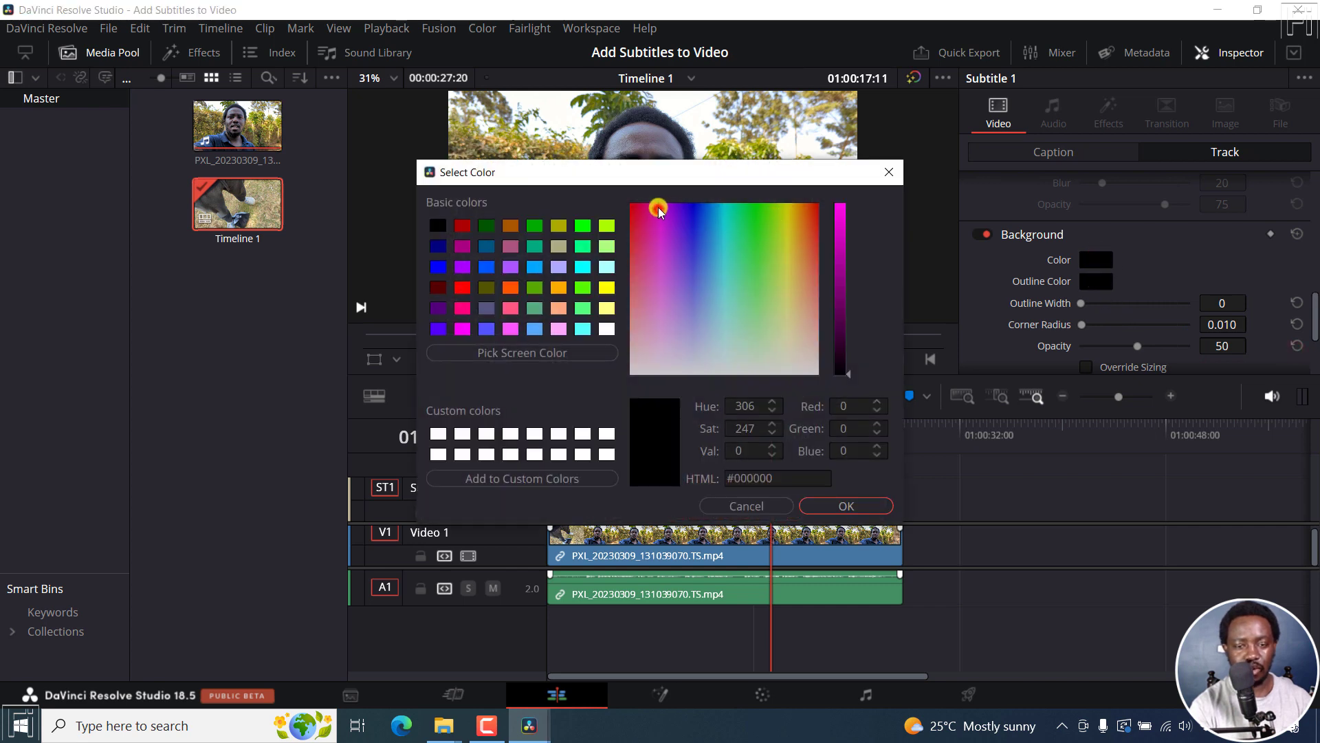
pyautogui.click(841, 208)
pyautogui.moveTo(843, 207); pyautogui.dragTo(843, 211)
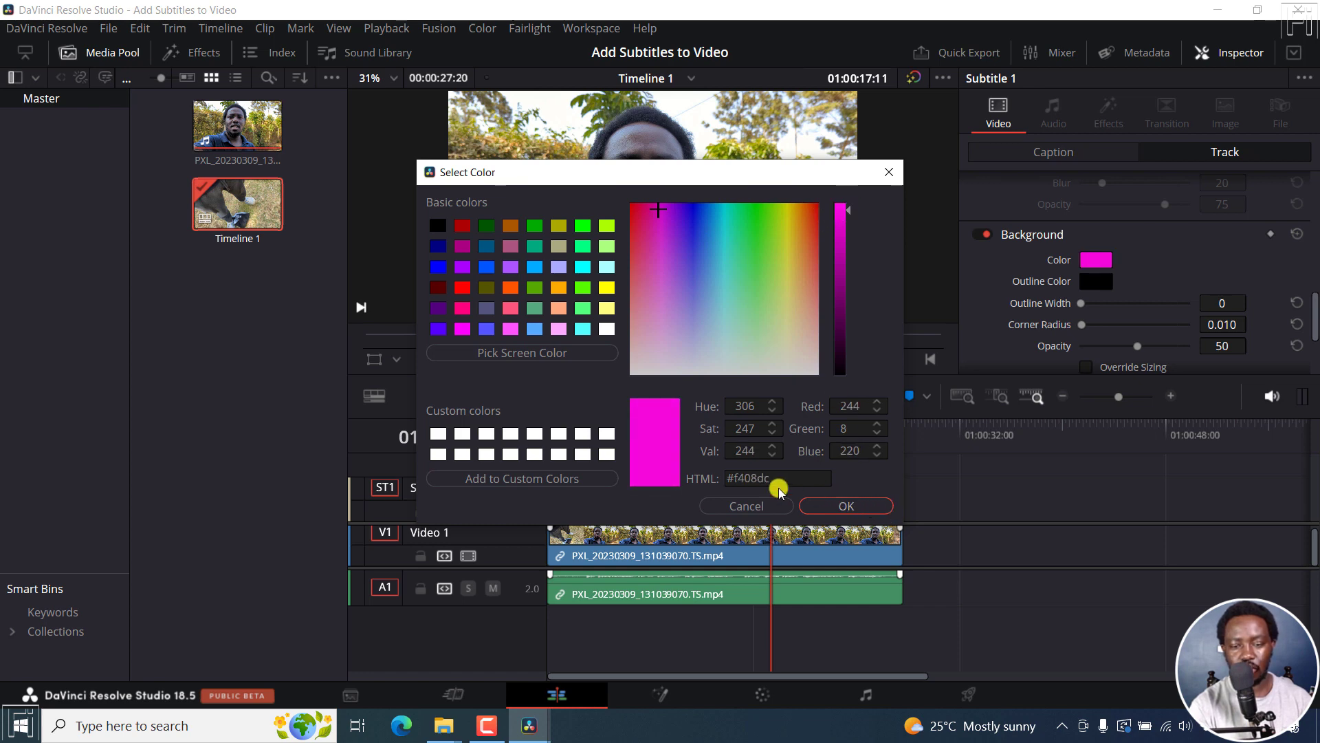
pyautogui.moveTo(800, 481); pyautogui.dragTo(719, 480)
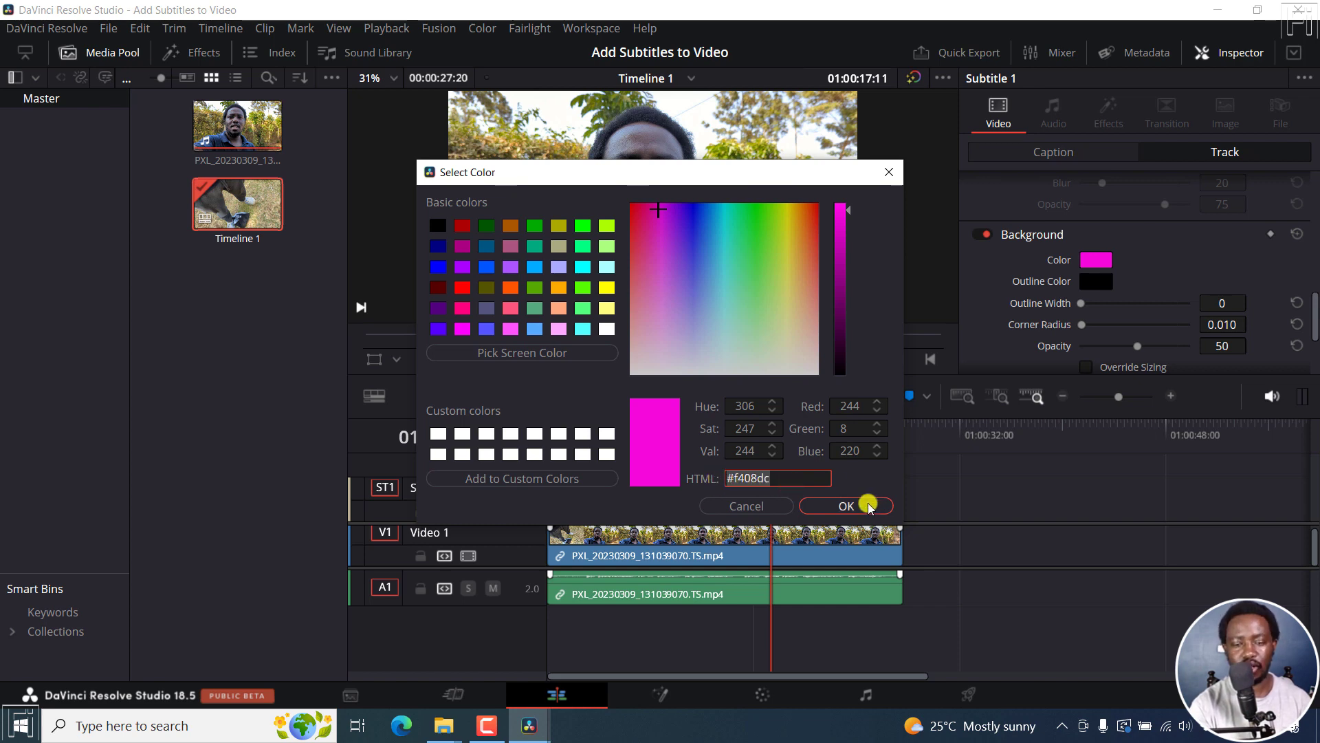
pyautogui.click(847, 506)
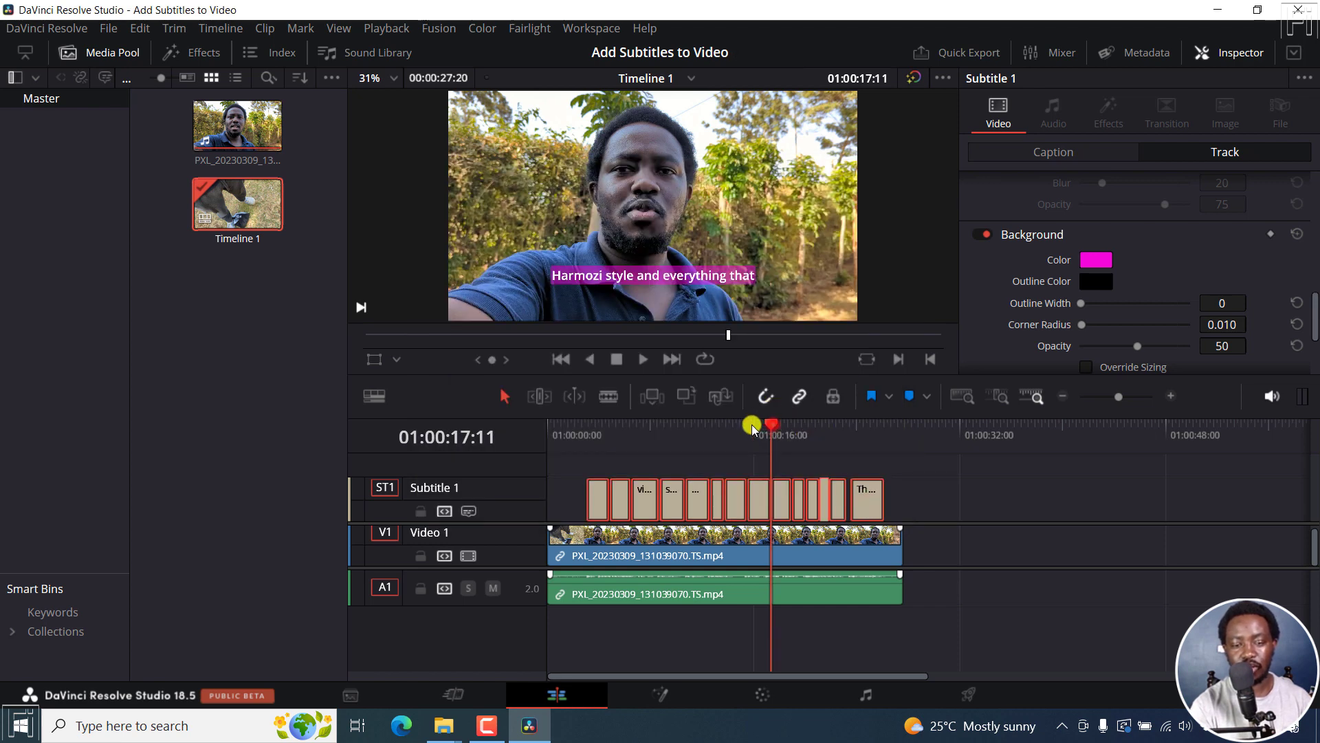
# Step: Move the playhead back to the early captions and play a short preview, stopping at 01:00:05:24
pyautogui.moveTo(753, 431); pyautogui.dragTo(589, 432)
pyautogui.press('space')
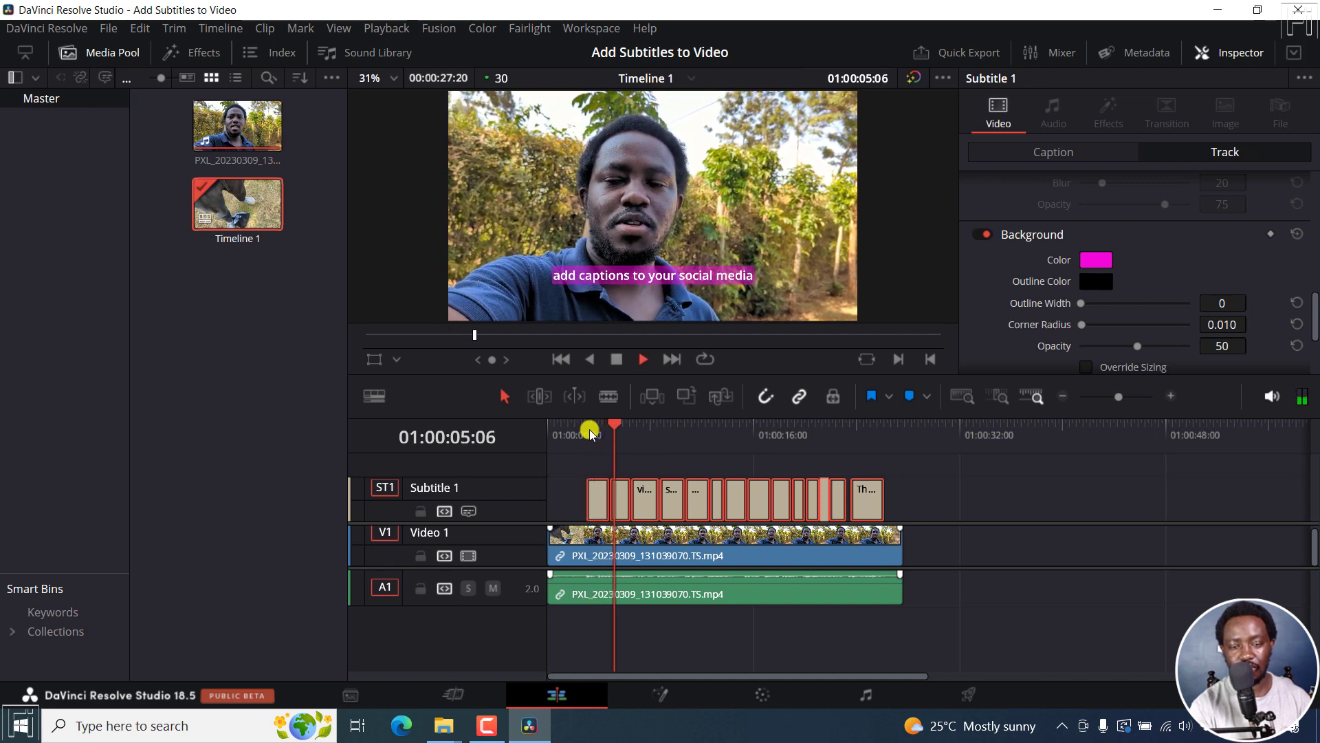
pyautogui.press('space')
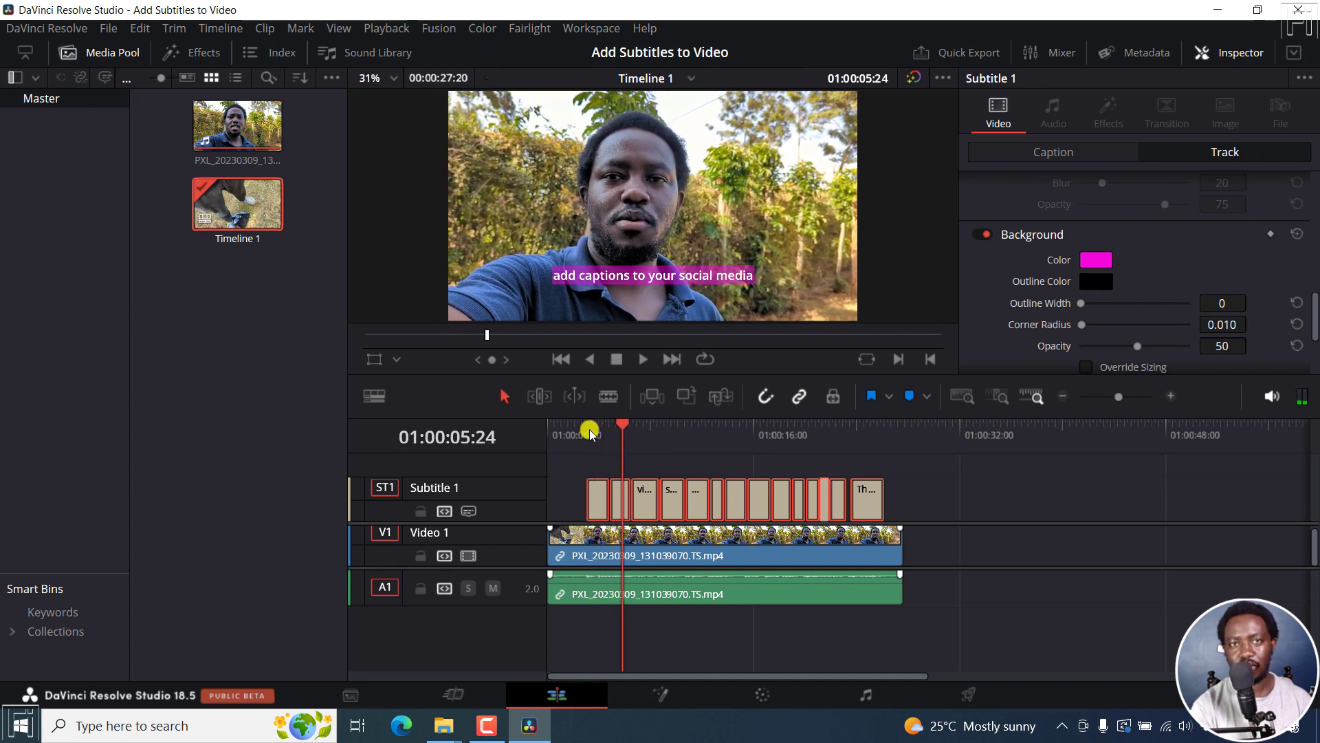